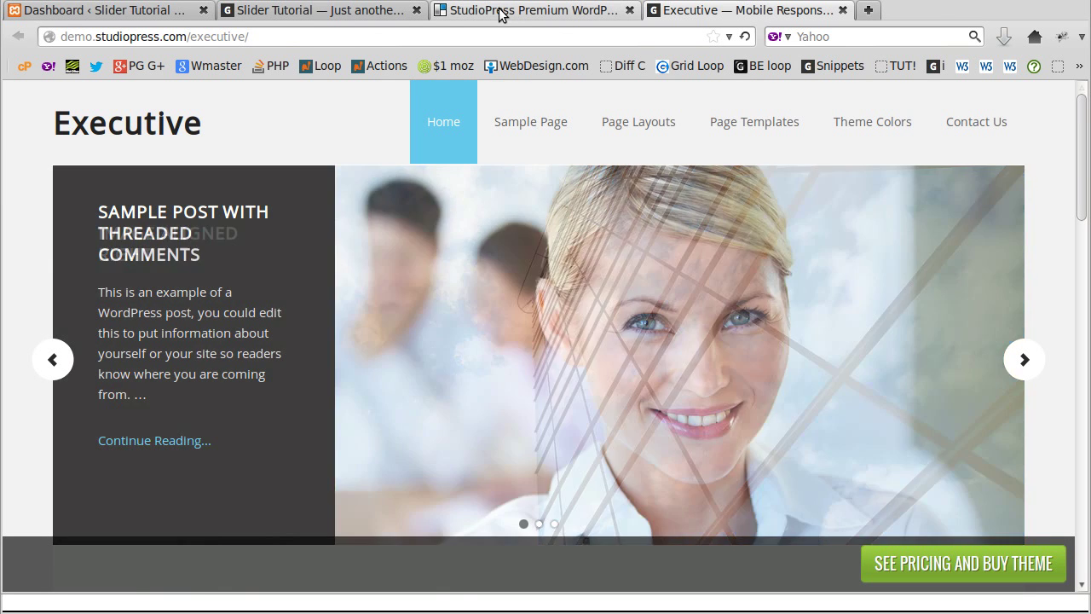
Step: Examine the StudioPress catalogue of mobile responsive themes, including its theme feature filter and the Executive theme entry
{"action": "left_click", "coordinate": [501, 12]}
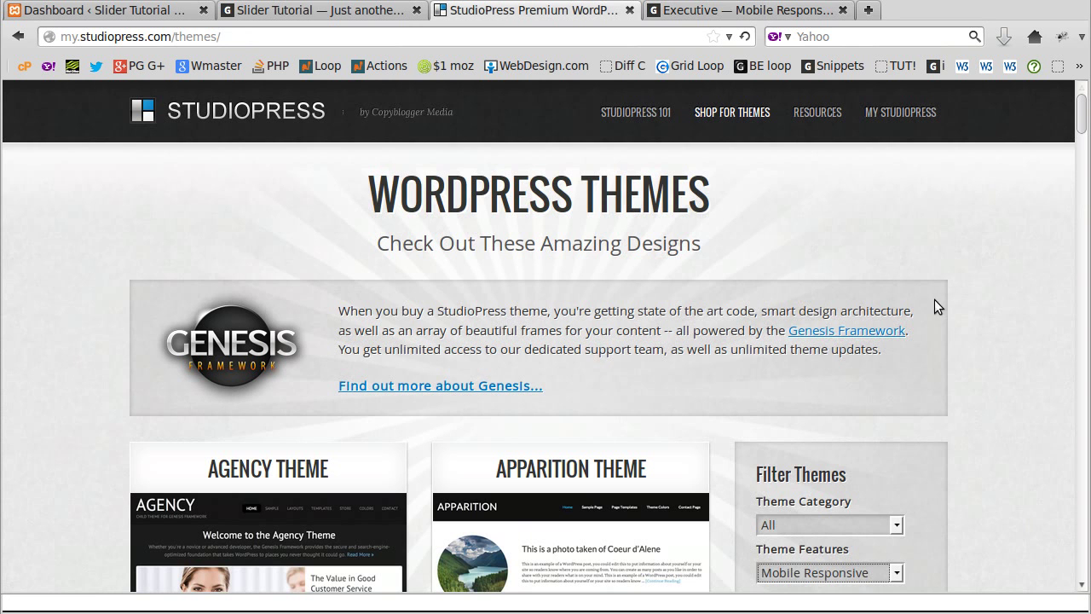
{"action": "scroll", "coordinate": [991, 312], "scroll_direction": "down", "scroll_amount": 3}
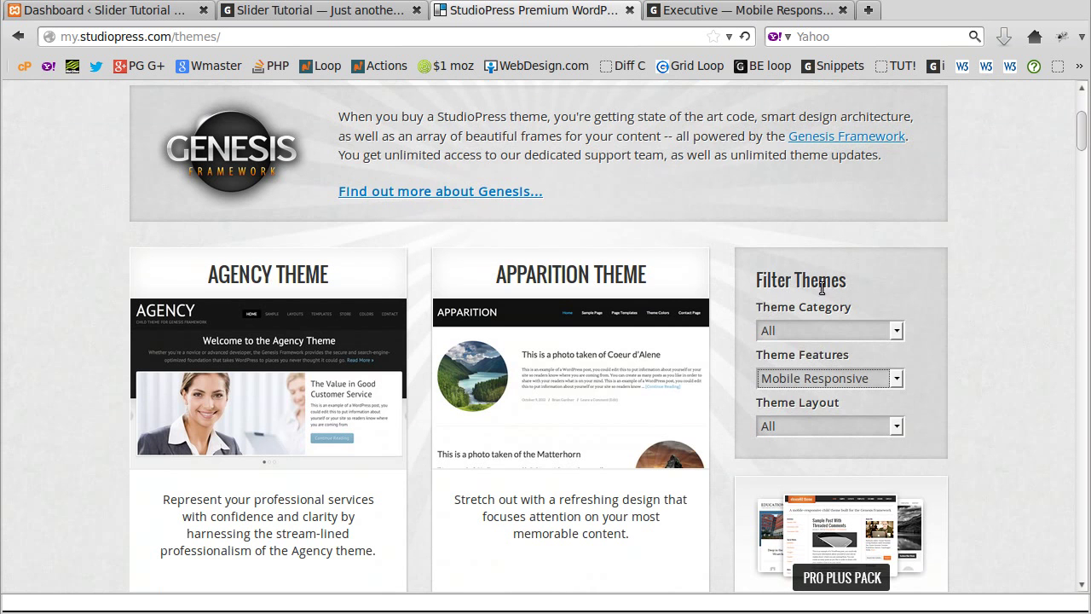
{"action": "left_click", "coordinate": [815, 382]}
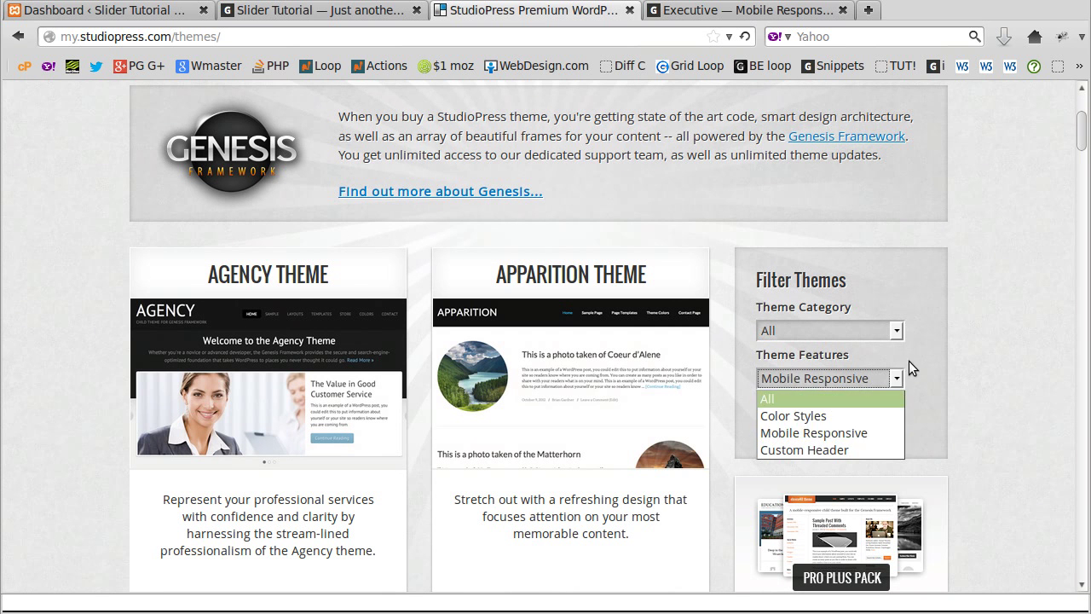
{"action": "left_click", "coordinate": [927, 347]}
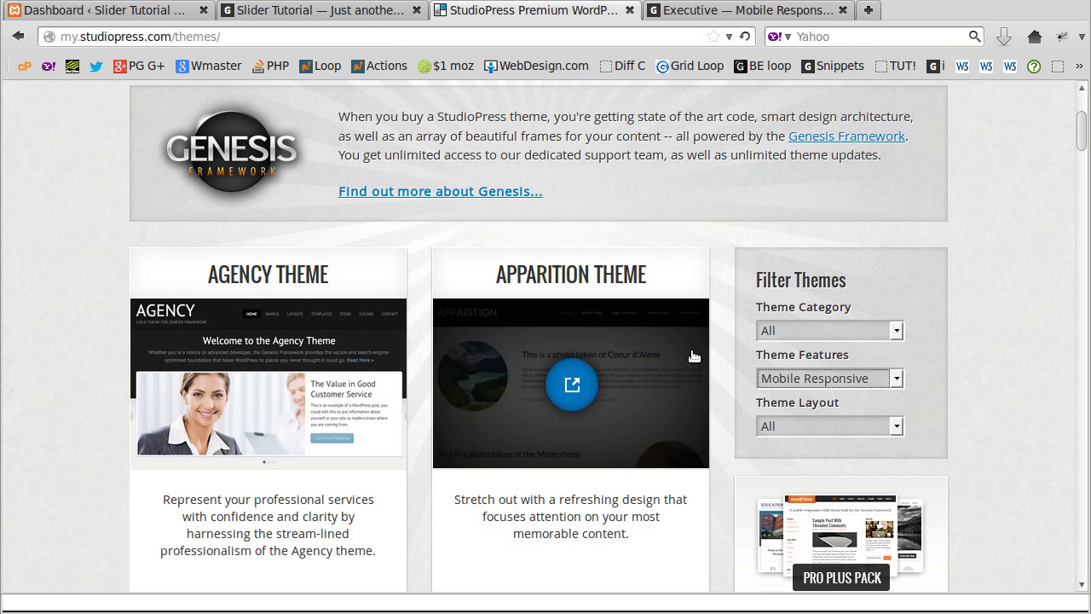
{"action": "scroll", "coordinate": [1005, 331], "scroll_direction": "down", "scroll_amount": 1}
{"action": "scroll", "coordinate": [1006, 338], "scroll_direction": "down", "scroll_amount": 10}
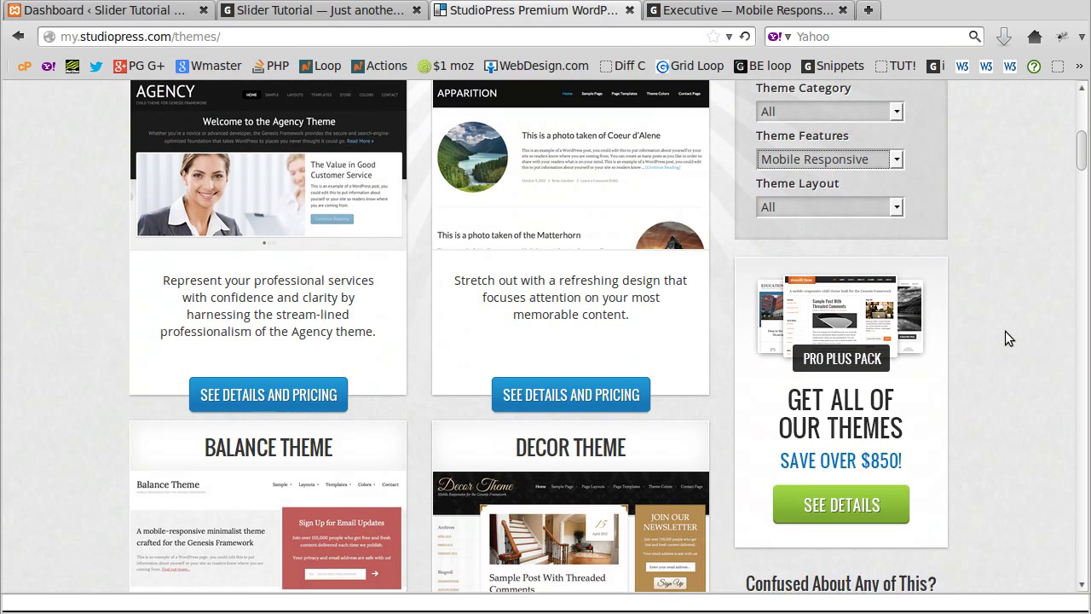
{"action": "scroll", "coordinate": [1005, 335], "scroll_direction": "down", "scroll_amount": 6}
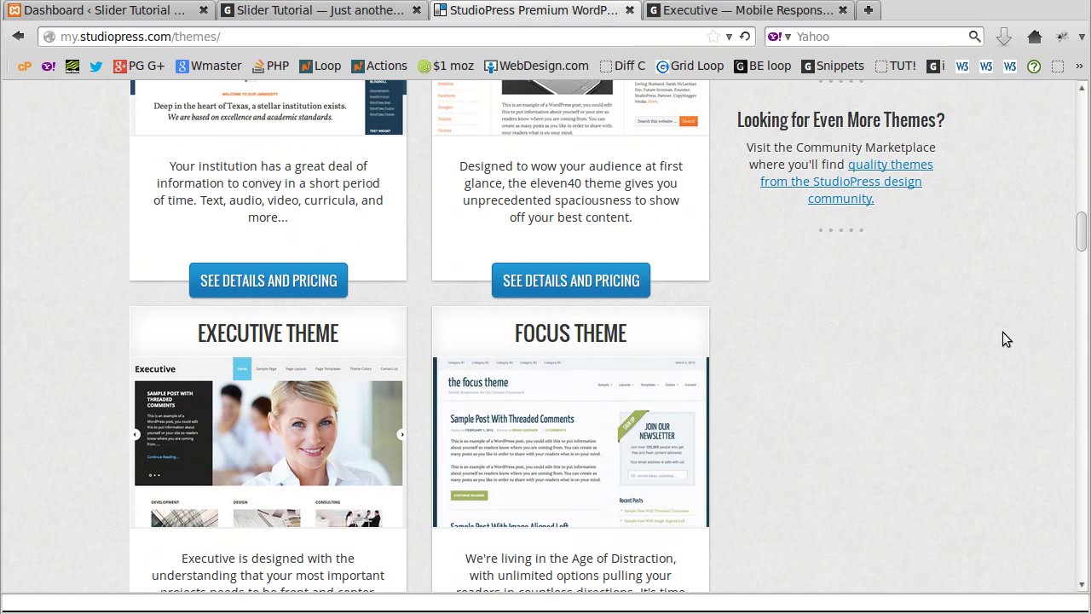
{"action": "scroll", "coordinate": [1002, 339], "scroll_direction": "down", "scroll_amount": 2}
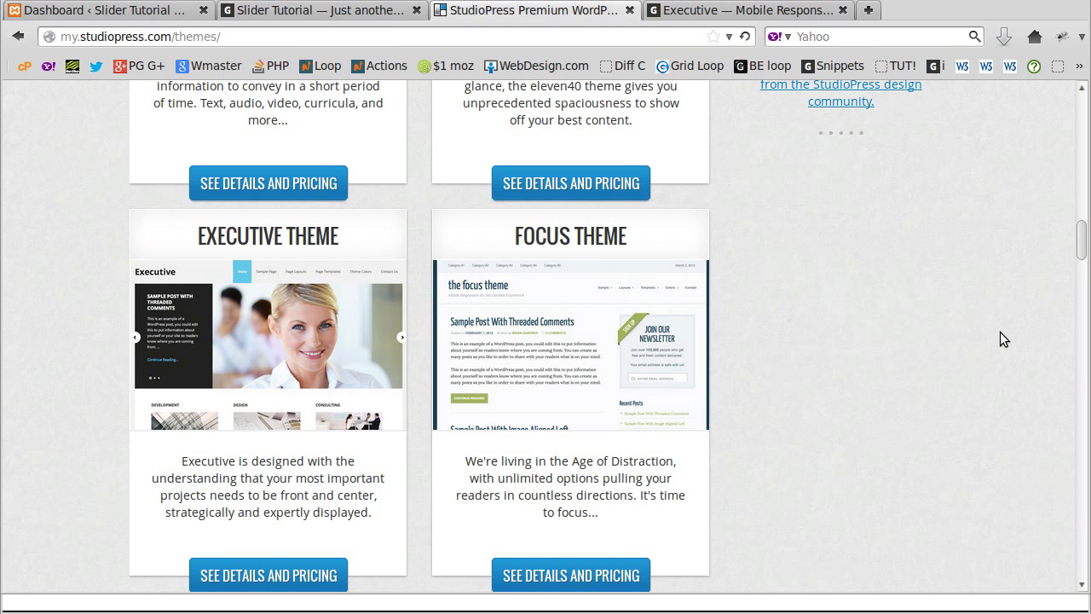
{"action": "mouse_move", "coordinate": [308, 321]}
{"action": "scroll", "coordinate": [849, 400], "scroll_direction": "down", "scroll_amount": 5}
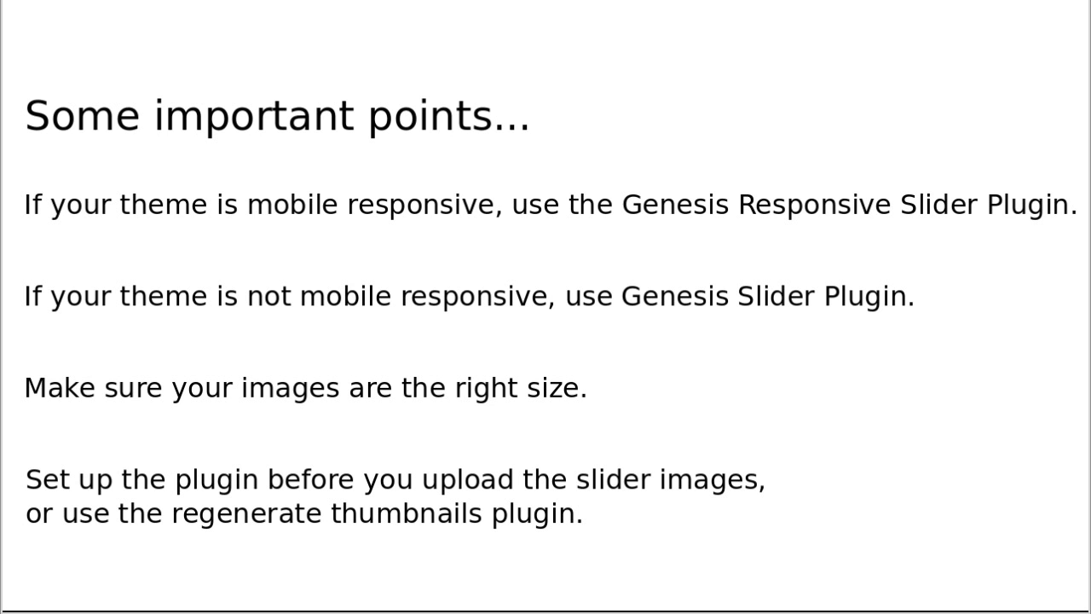
Step: Check the pixel dimensions of a slider image on the Executive theme demo through its image info
{"action": "key", "text": "alt+Tab"}
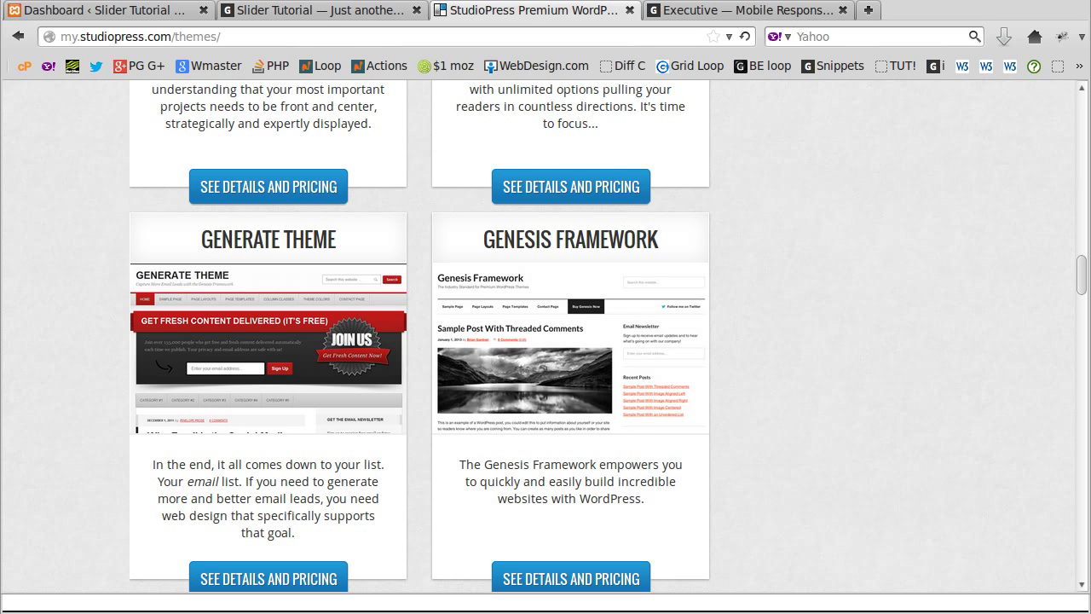
{"action": "left_click", "coordinate": [707, 12]}
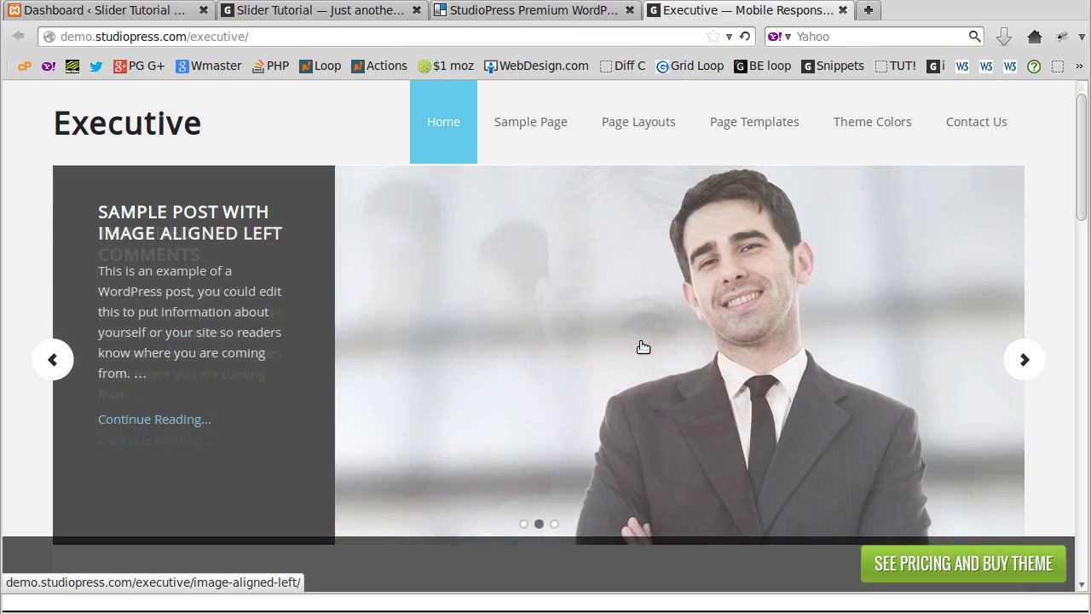
{"action": "right_click", "coordinate": [643, 341]}
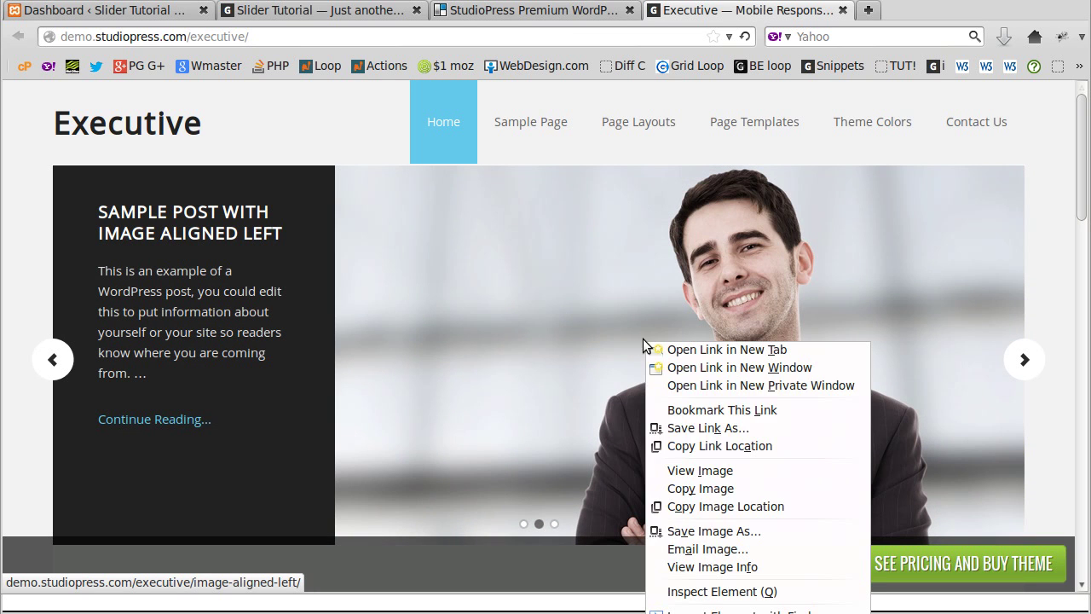
{"action": "left_click", "coordinate": [712, 567]}
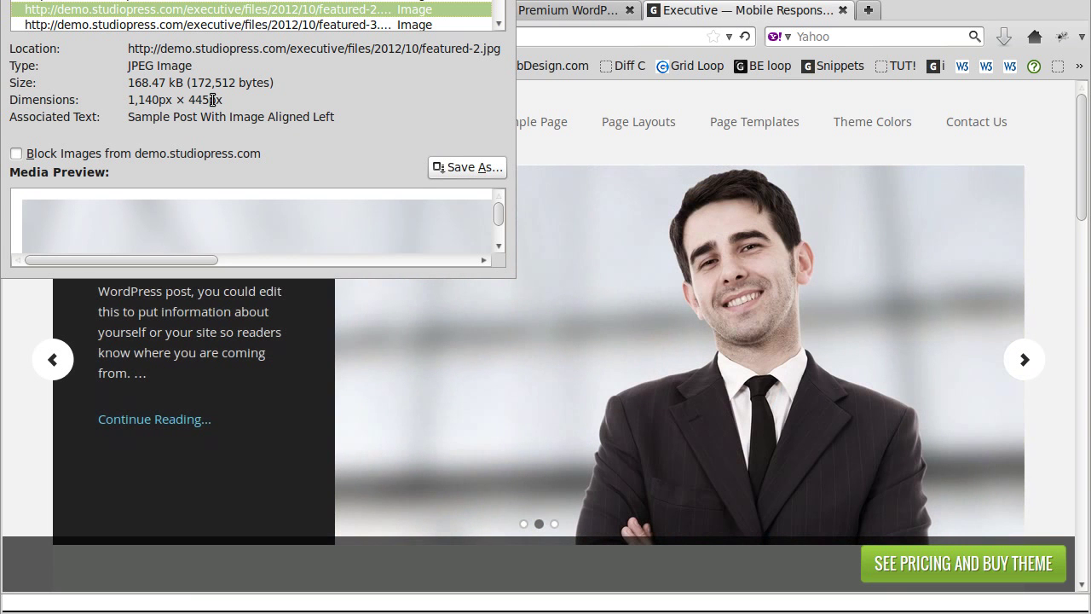
{"action": "left_click_drag", "start_coordinate": [224, 100], "coordinate": [119, 100]}
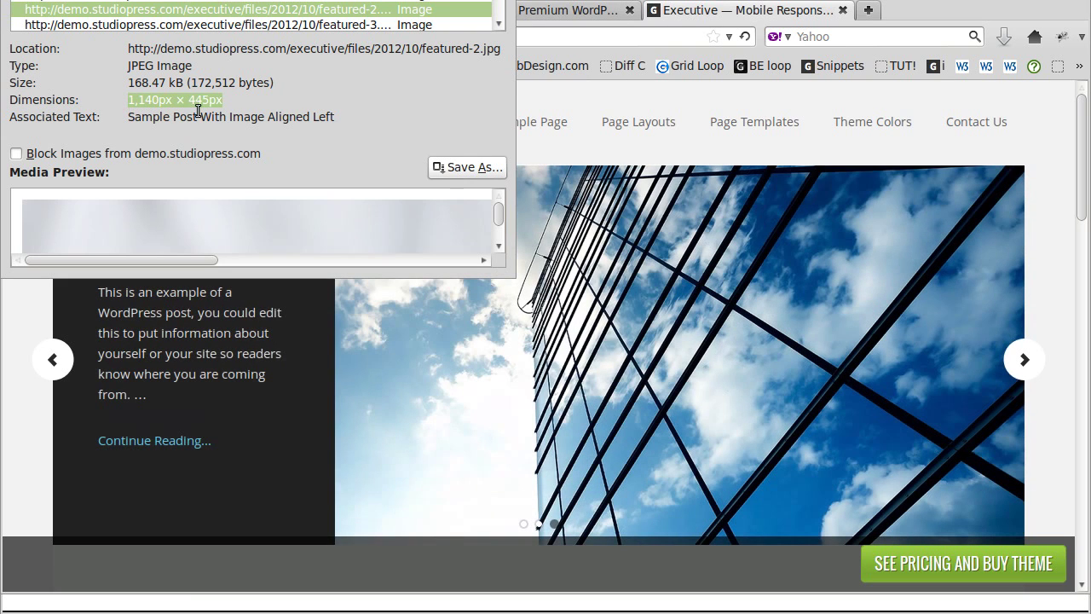
{"action": "left_click", "coordinate": [228, 100]}
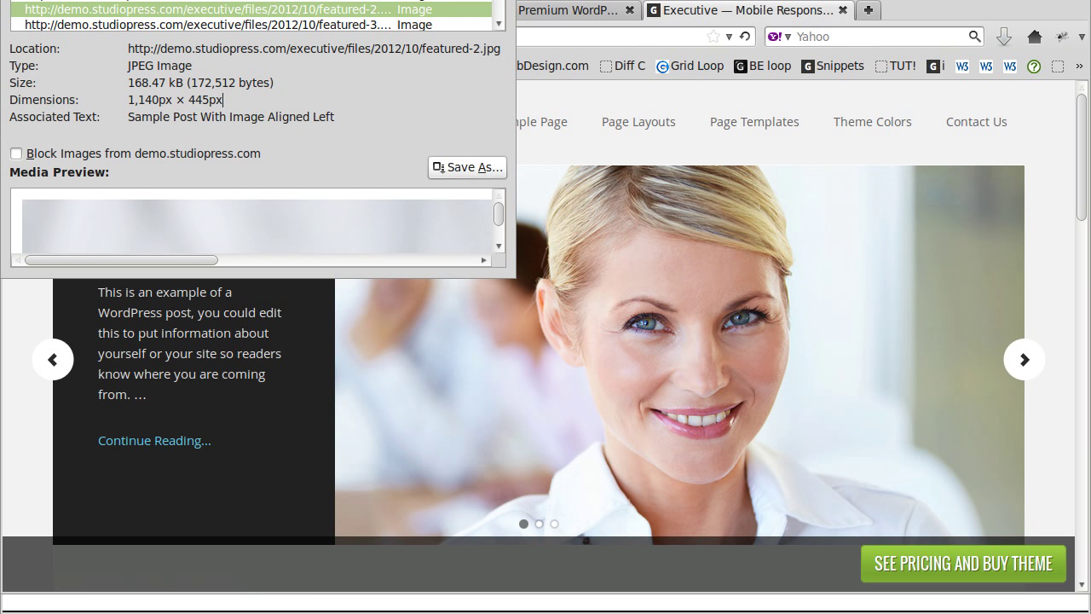
{"action": "key", "text": "Escape"}
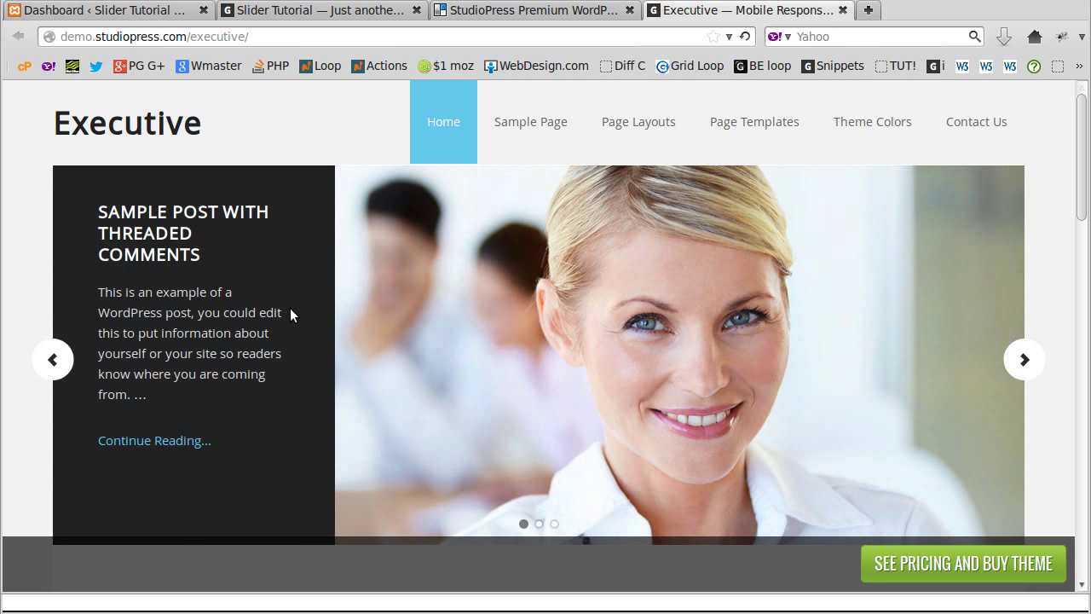
Step: Switch to the WordPress dashboard and view the installed plugins to check for the Genesis Responsive Slider
{"action": "left_click", "coordinate": [171, 11]}
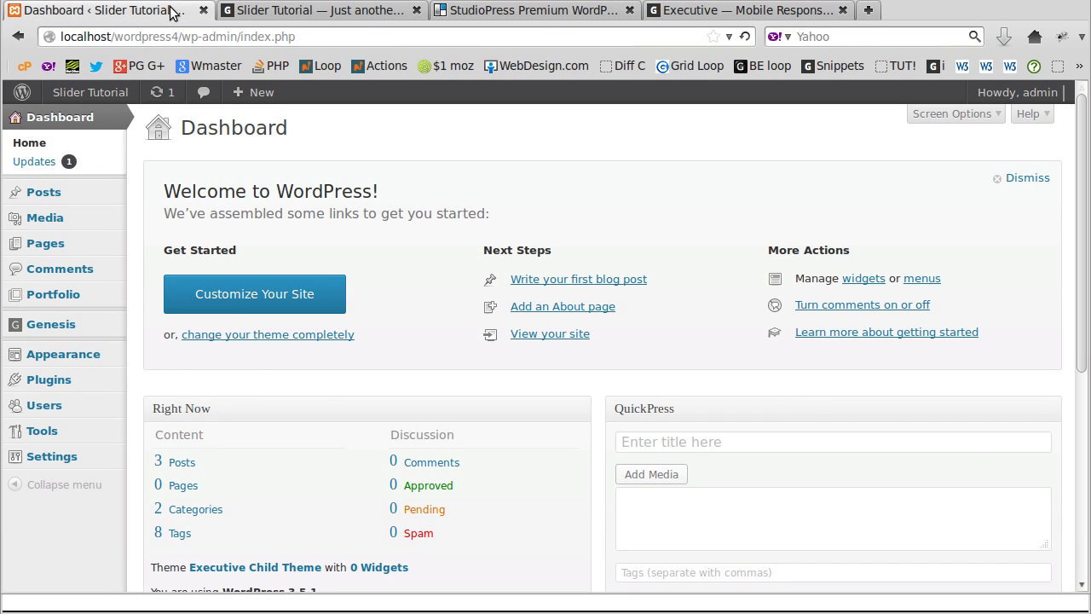
{"action": "mouse_move", "coordinate": [38, 327]}
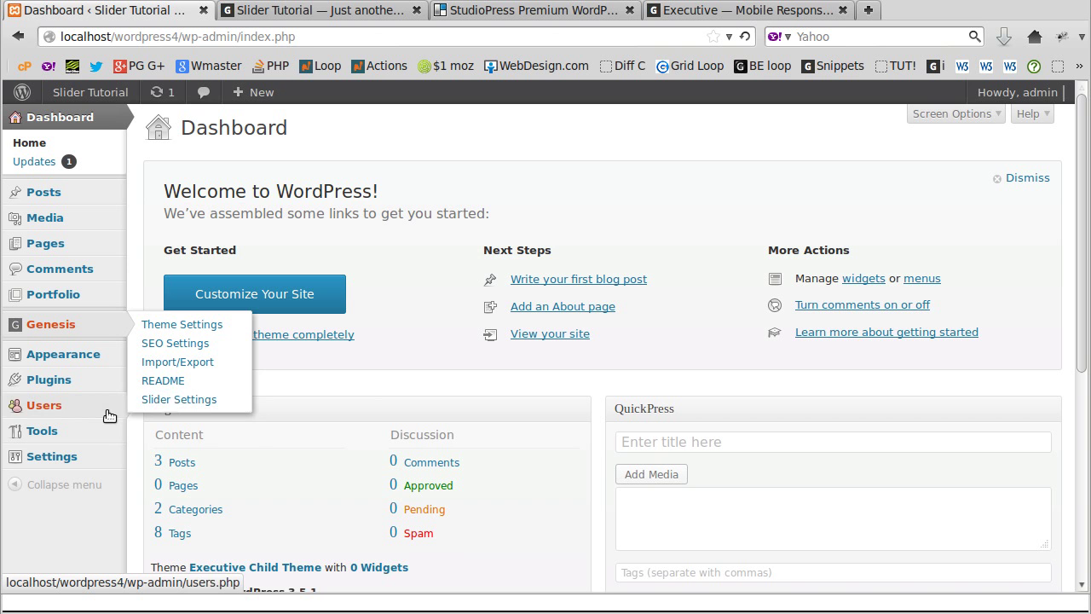
{"action": "left_click", "coordinate": [50, 383]}
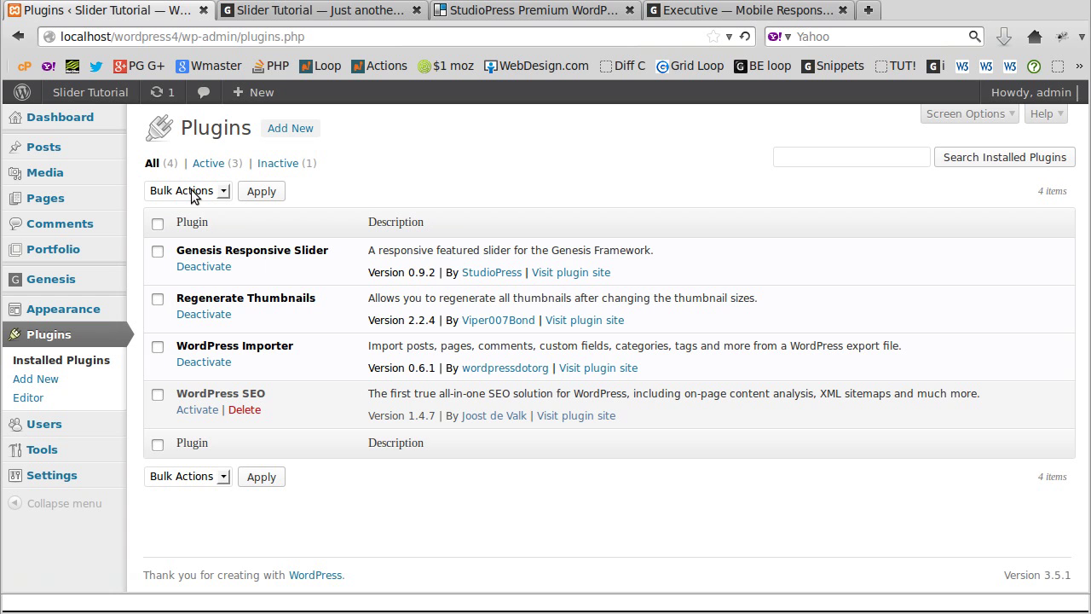
Step: Open the Genesis Responsive Slider settings and locate the maximum slider width and height under Display Settings
{"action": "mouse_move", "coordinate": [62, 279]}
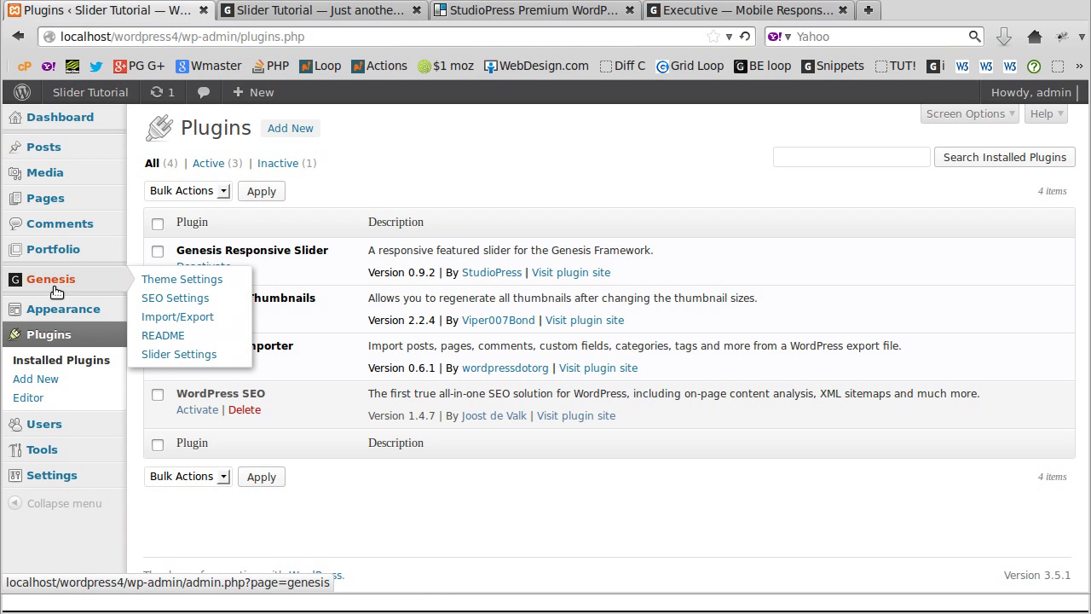
{"action": "left_click", "coordinate": [146, 360]}
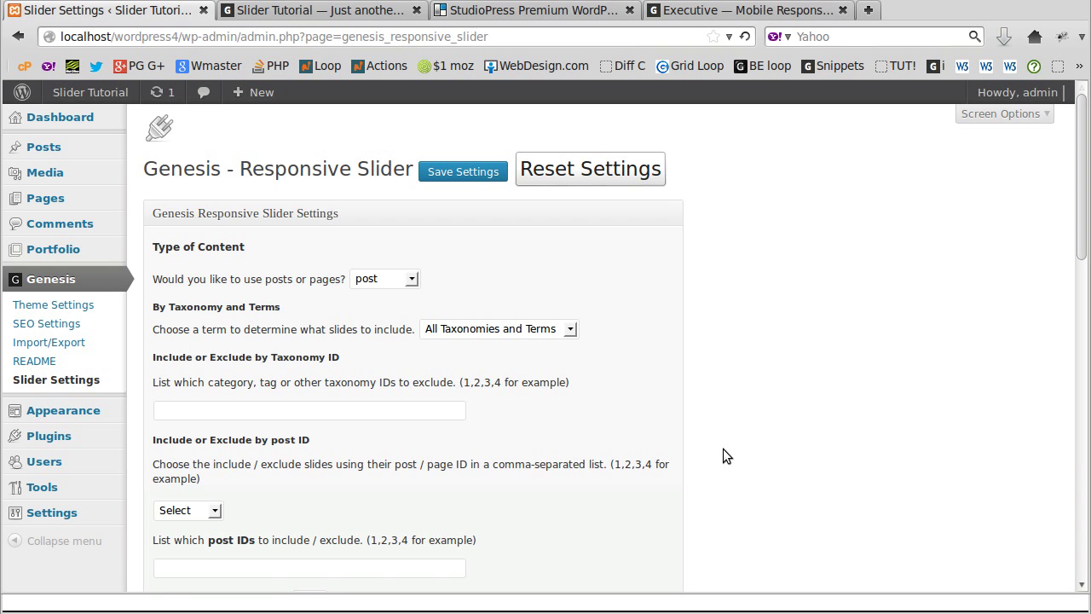
{"action": "scroll", "coordinate": [737, 400], "scroll_direction": "down", "scroll_amount": 10}
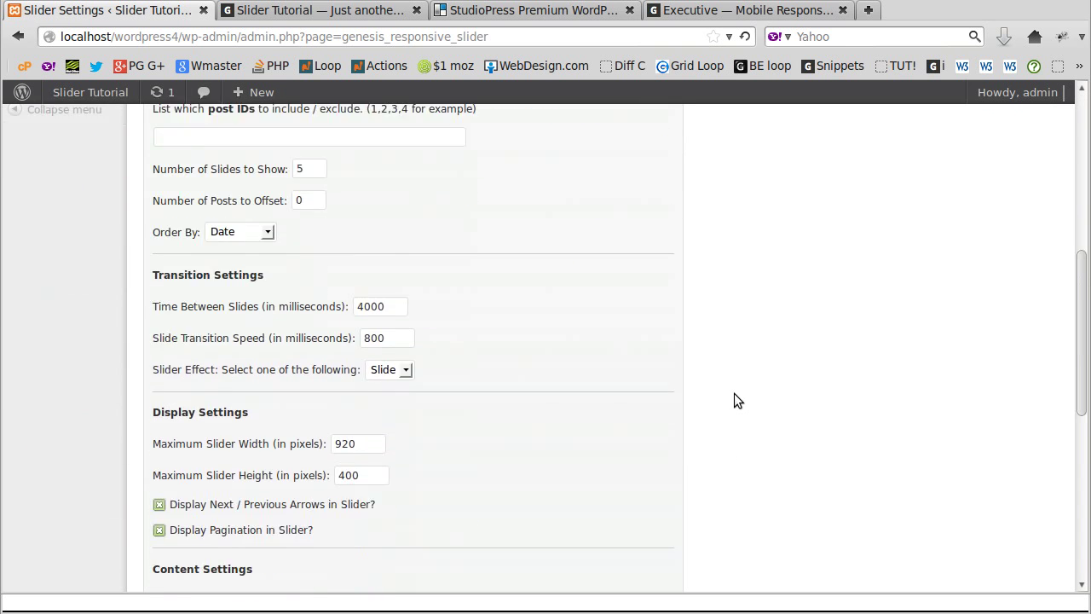
{"action": "scroll", "coordinate": [736, 399], "scroll_direction": "down", "scroll_amount": 1}
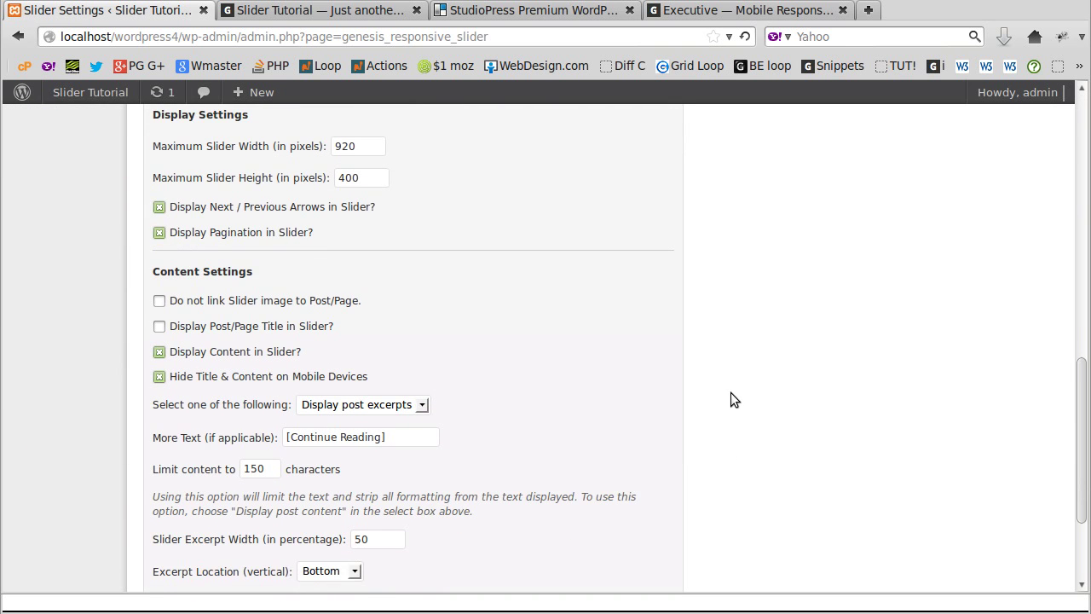
{"action": "scroll", "coordinate": [731, 398], "scroll_direction": "up", "scroll_amount": 2}
{"action": "left_click", "coordinate": [342, 242]}
{"action": "left_click", "coordinate": [449, 231]}
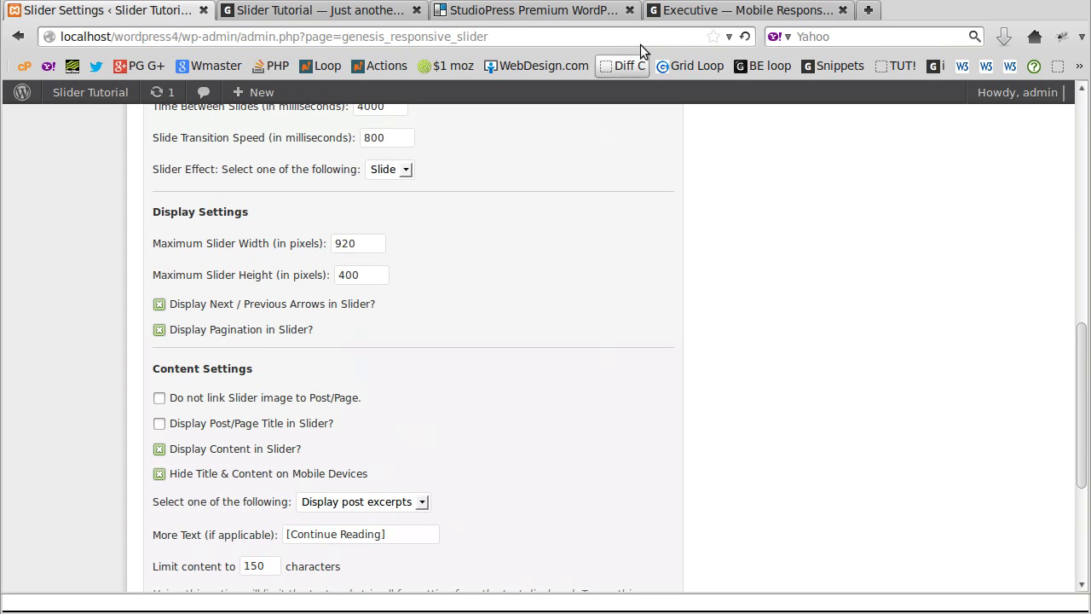
Step: Return to the Executive demo page and recheck the dimensions of a slider photo in its image info
{"action": "left_click", "coordinate": [690, 12]}
{"action": "right_click", "coordinate": [693, 328]}
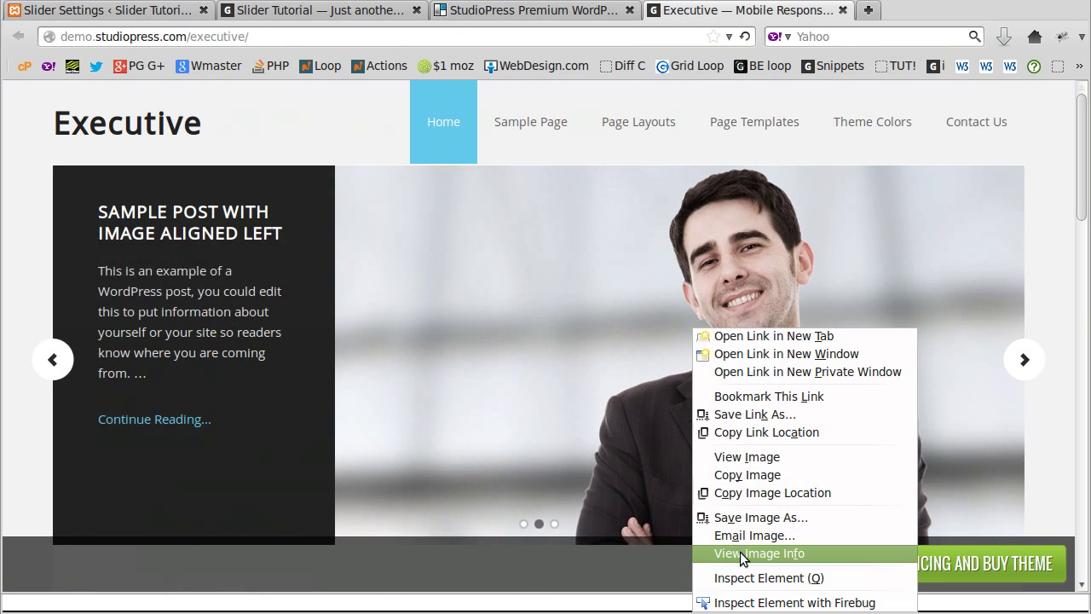
{"action": "left_click", "coordinate": [740, 553]}
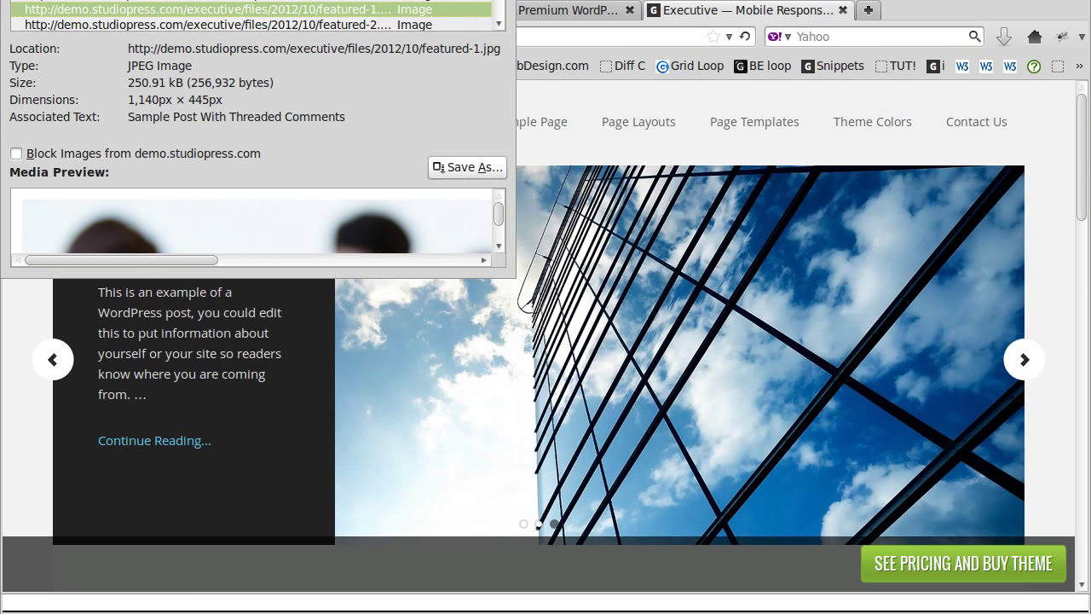
{"action": "key", "text": "Escape"}
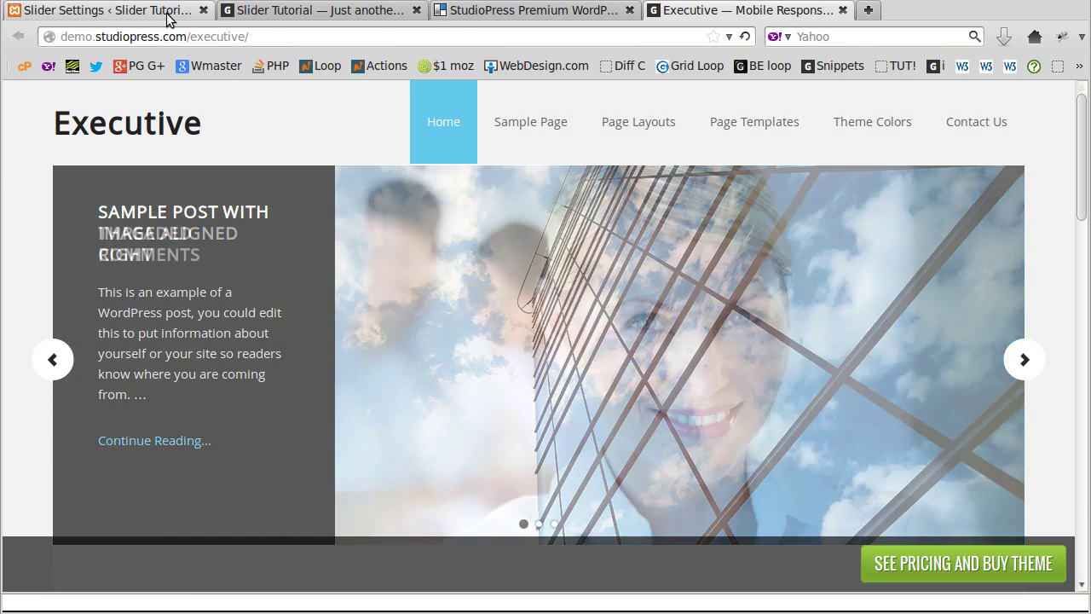
Step: Set the maximum slider width to 1140 pixels and the maximum height to 445 pixels in the slider settings, and save them
{"action": "left_click", "coordinate": [168, 15]}
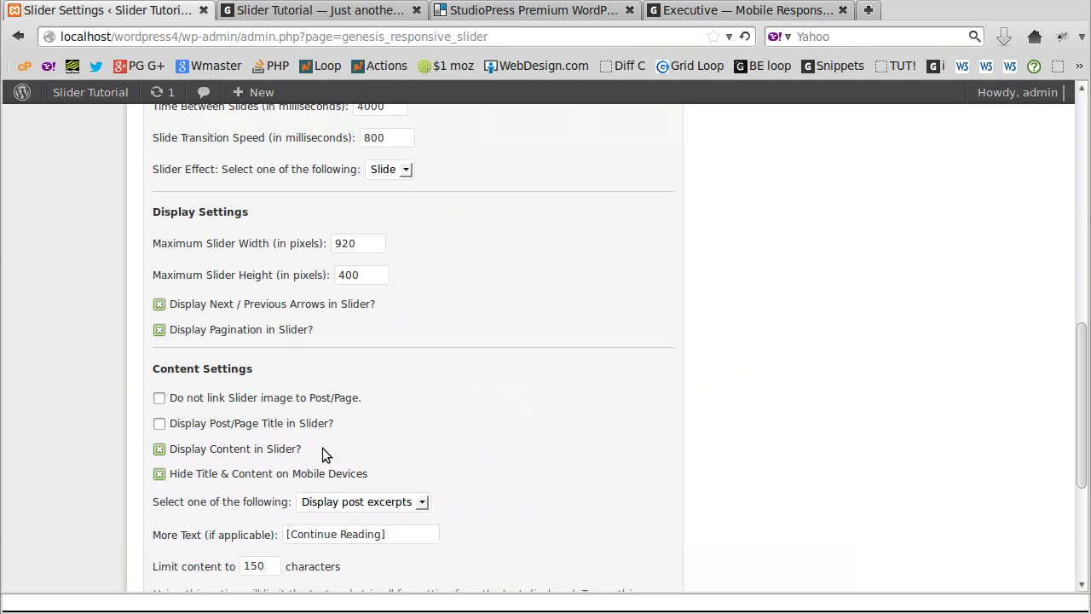
{"action": "left_click_drag", "start_coordinate": [370, 243], "coordinate": [327, 243]}
{"action": "type", "text": "1140"}
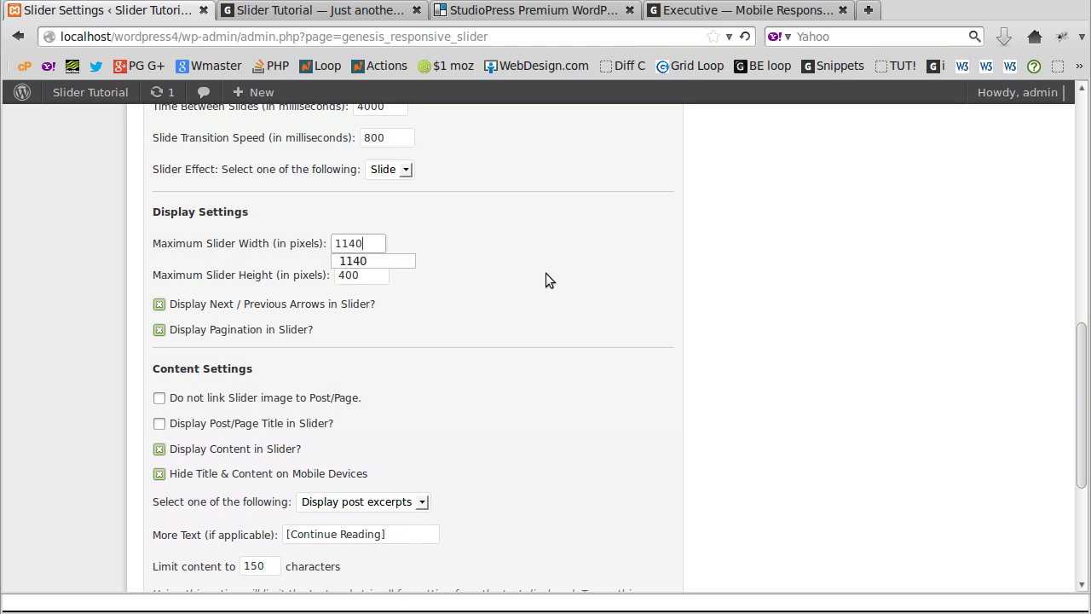
{"action": "key", "text": "Tab"}
{"action": "type", "text": "4"}
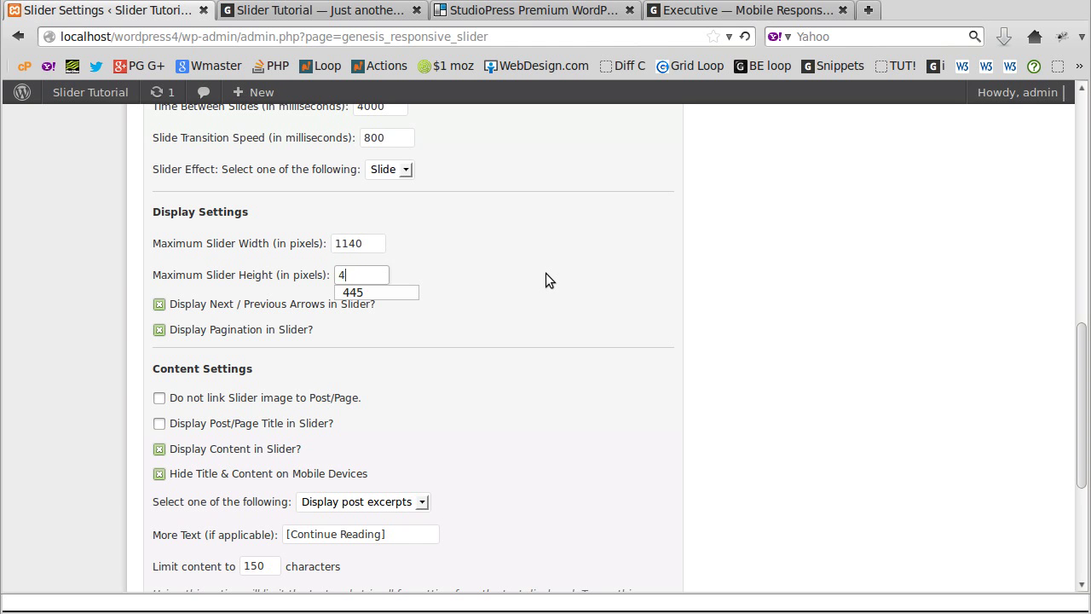
{"action": "left_click", "coordinate": [546, 274]}
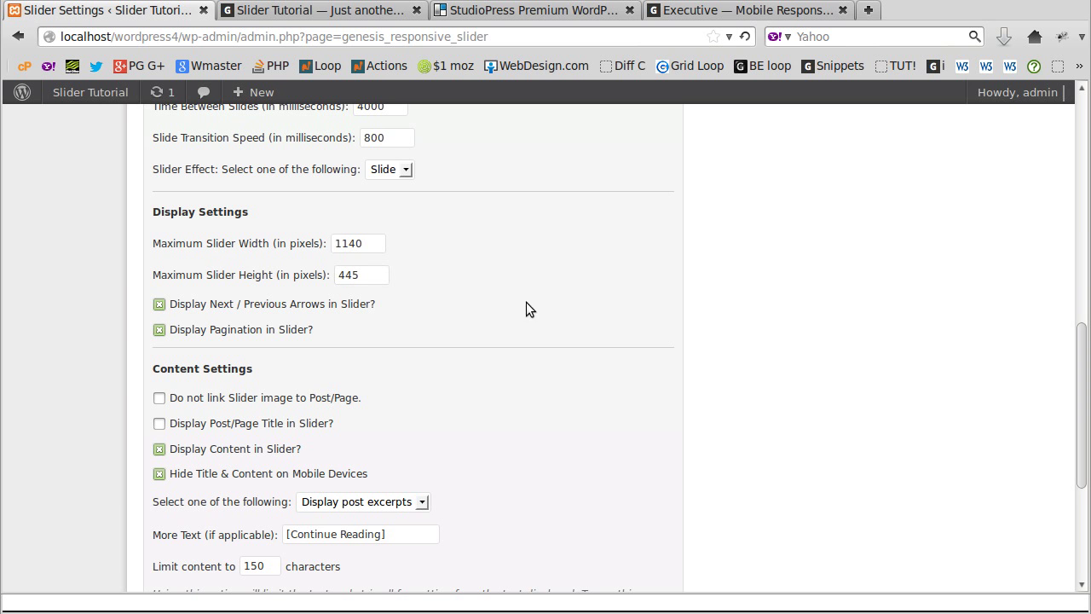
{"action": "scroll", "coordinate": [380, 316], "scroll_direction": "up", "scroll_amount": 10}
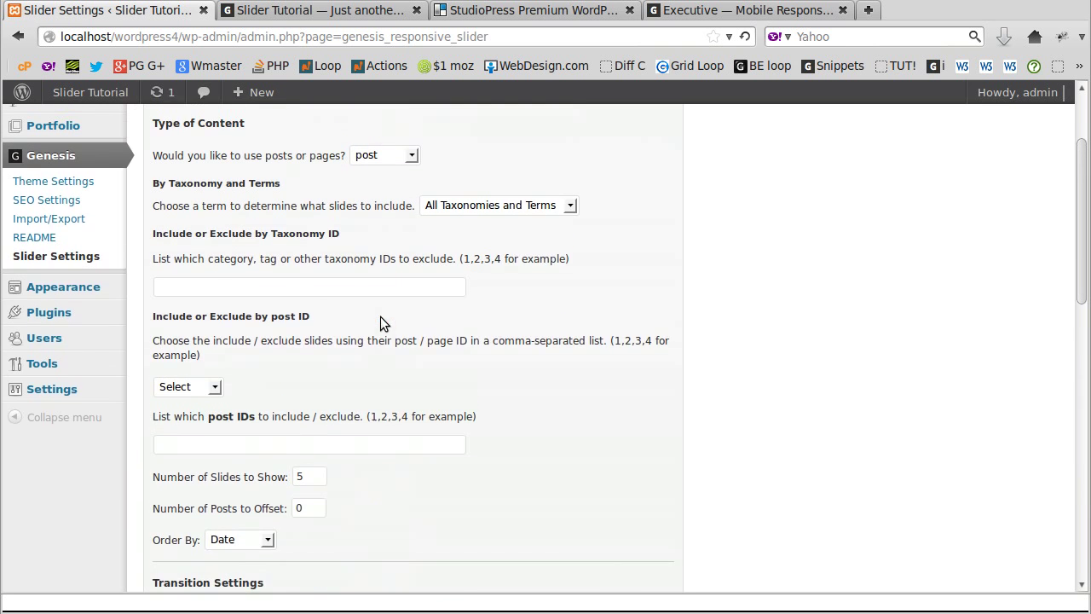
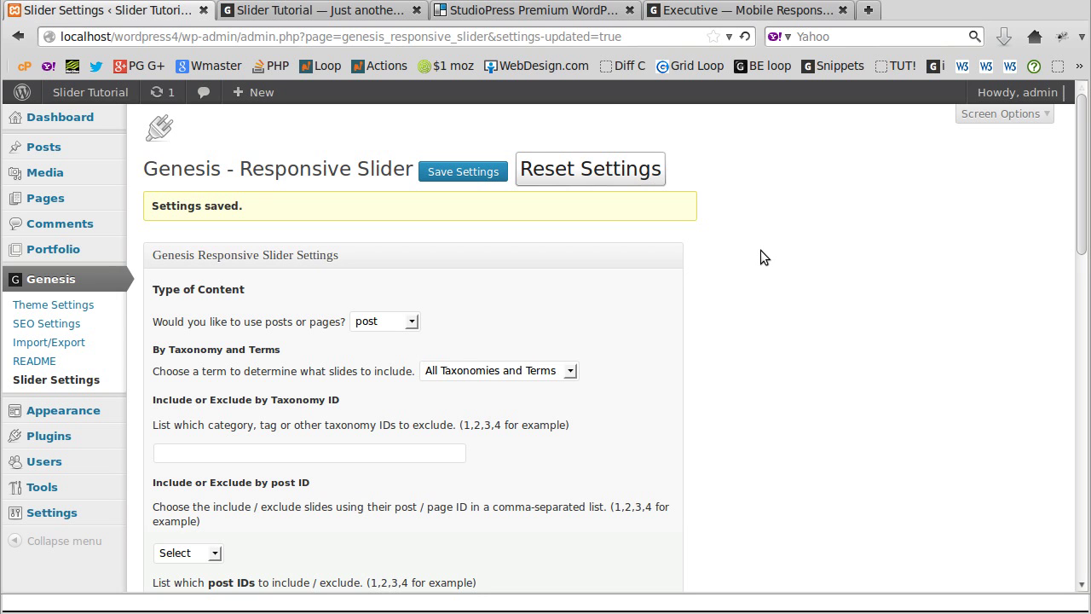
Step: Open Featured Post #1 for editing from the list of all posts
{"action": "mouse_move", "coordinate": [37, 147]}
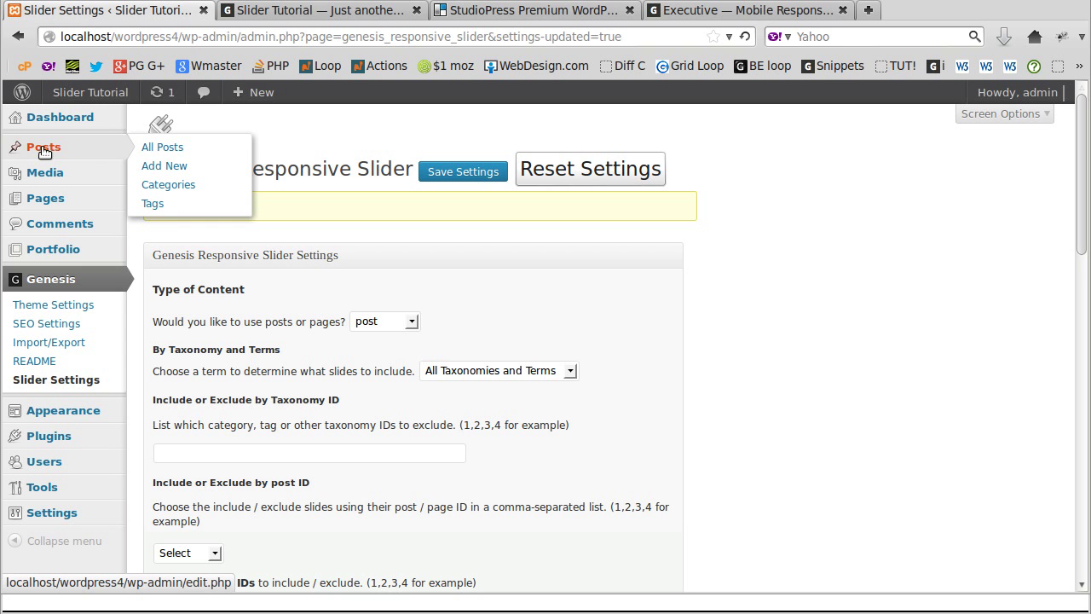
{"action": "left_click", "coordinate": [189, 151]}
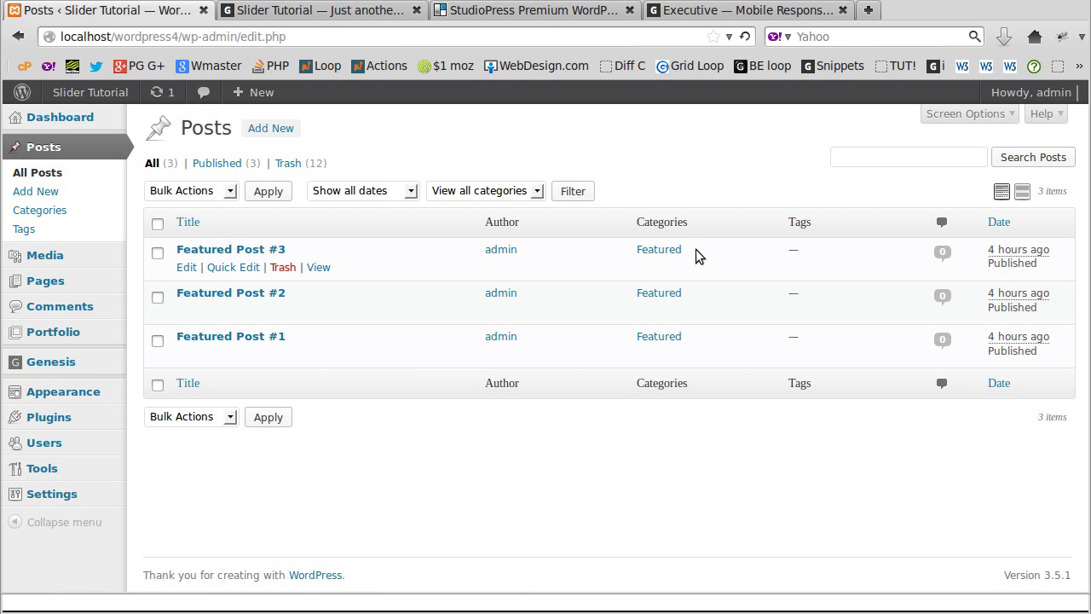
{"action": "left_click", "coordinate": [261, 339]}
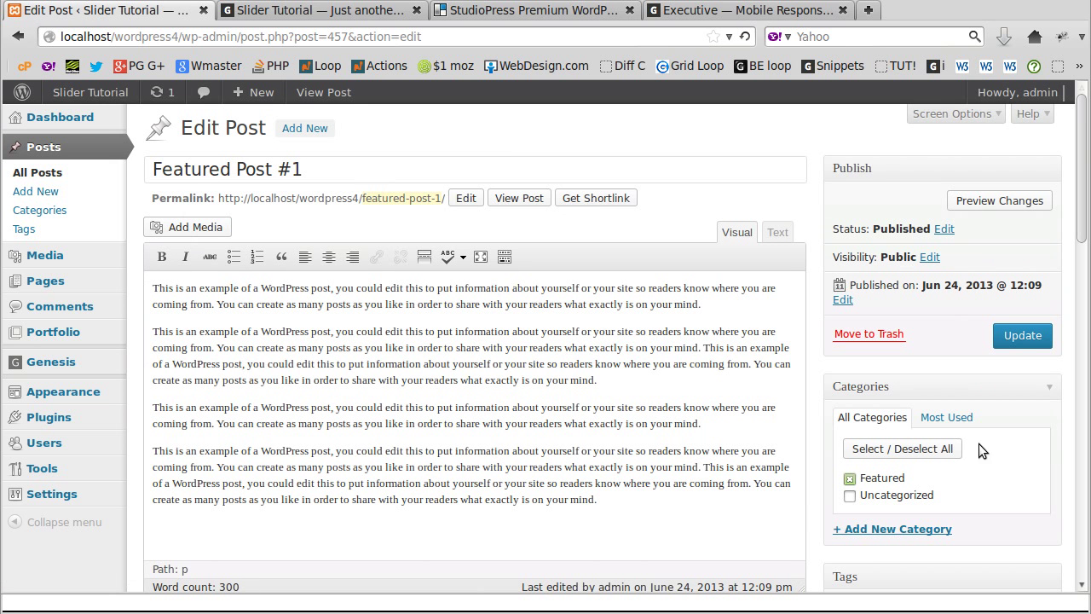
Step: Examine the Featured category and the featured image of Featured Post #1, comparing with the Executive demo slider
{"action": "scroll", "coordinate": [1045, 466], "scroll_direction": "down", "scroll_amount": 6}
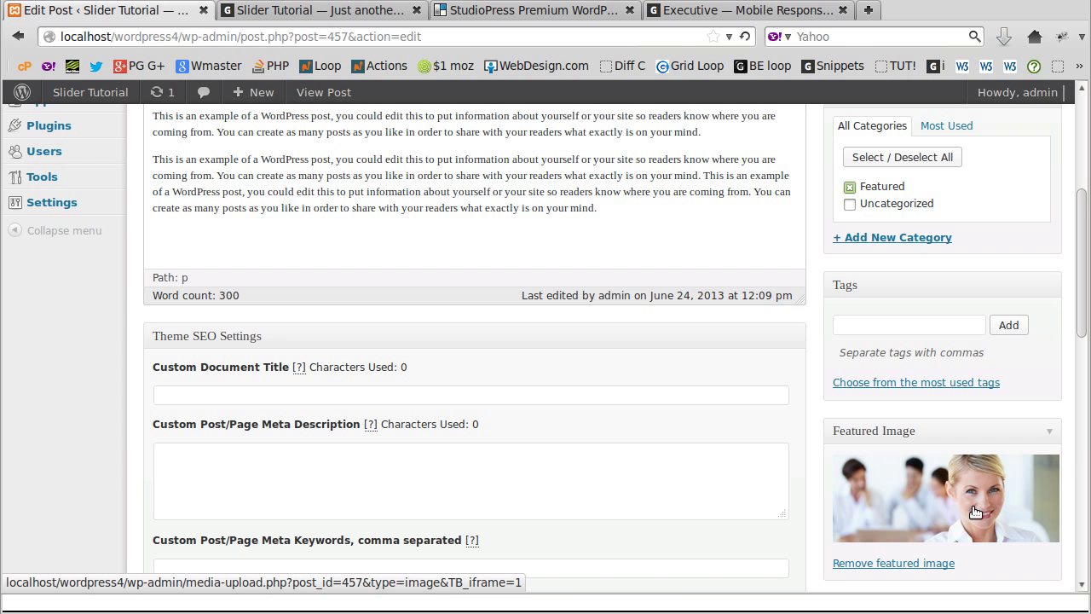
{"action": "left_click", "coordinate": [693, 18]}
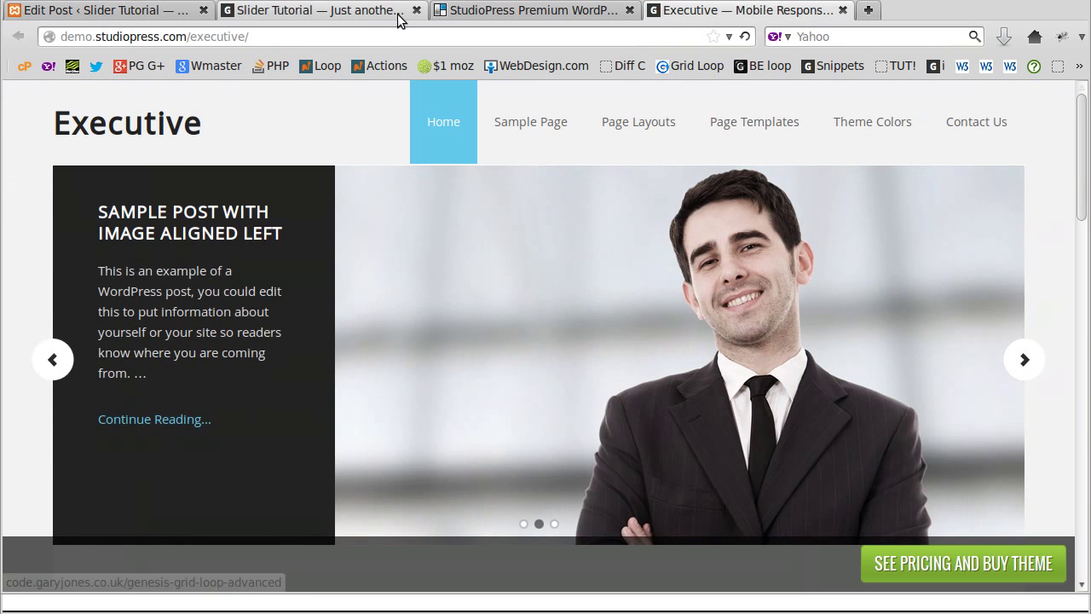
{"action": "left_click", "coordinate": [126, 17]}
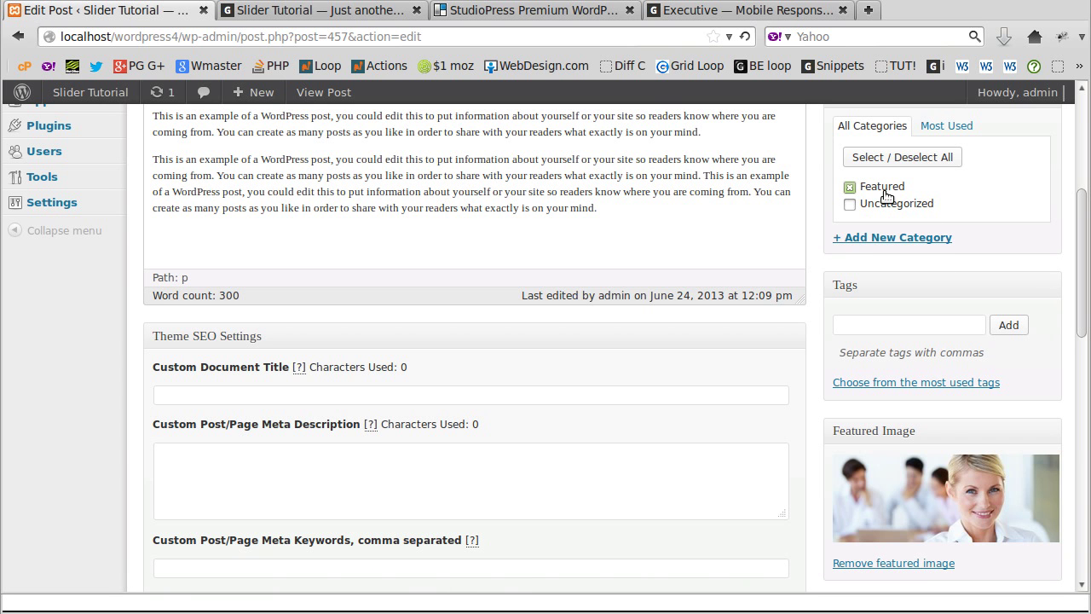
{"action": "scroll", "coordinate": [886, 196], "scroll_direction": "up", "scroll_amount": 5}
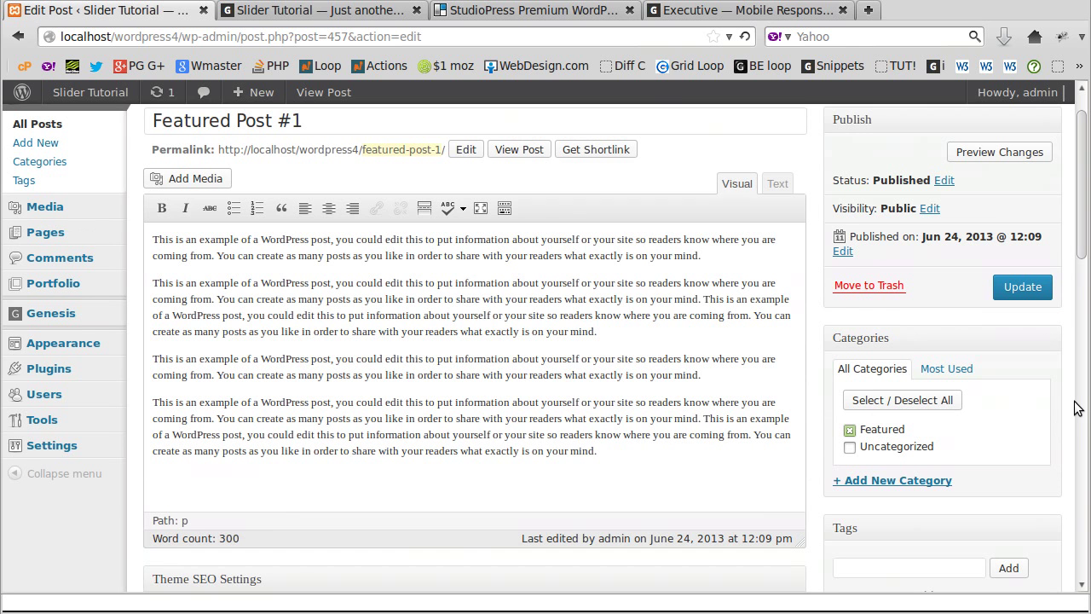
{"action": "scroll", "coordinate": [1077, 410], "scroll_direction": "up", "scroll_amount": 1}
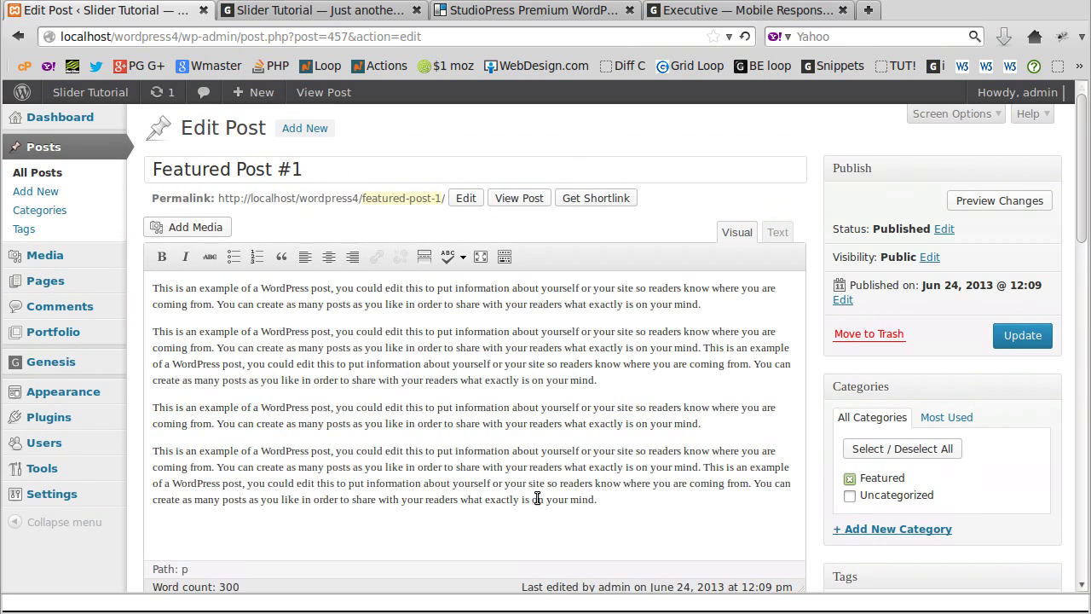
{"action": "scroll", "coordinate": [765, 468], "scroll_direction": "down", "scroll_amount": 3}
{"action": "scroll", "coordinate": [765, 469], "scroll_direction": "down", "scroll_amount": 3}
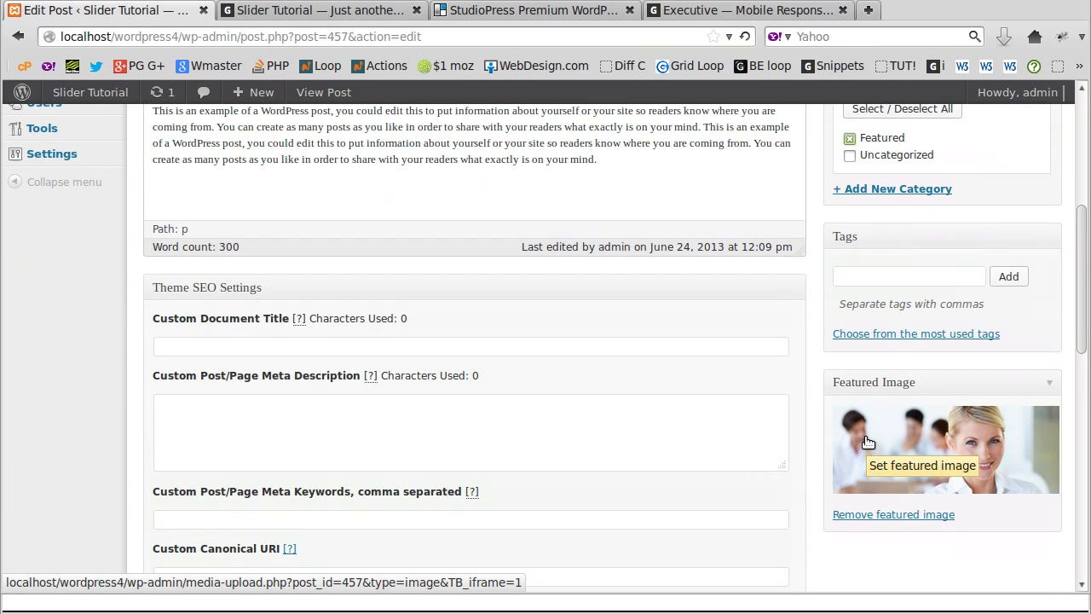
Step: Update Featured Post #1 and return to the list of all posts
{"action": "scroll", "coordinate": [867, 442], "scroll_direction": "up", "scroll_amount": 5}
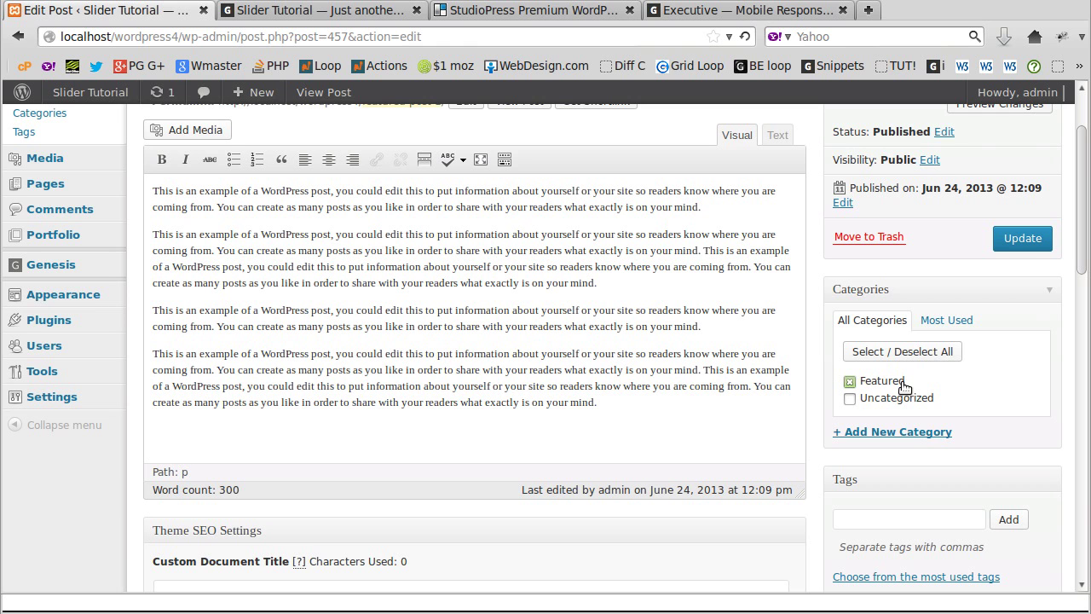
{"action": "left_click", "coordinate": [1023, 240]}
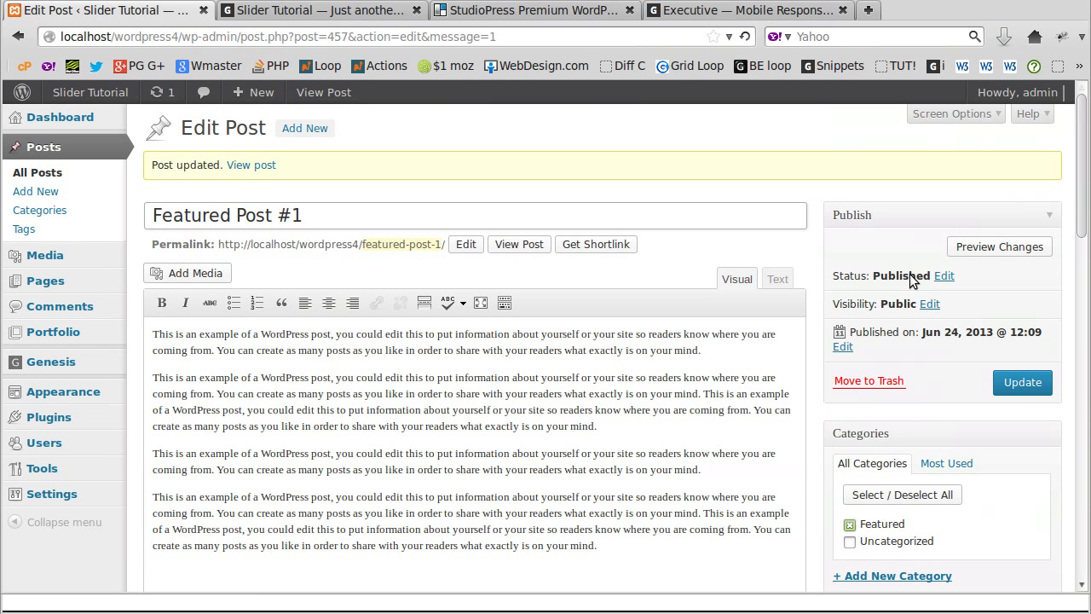
{"action": "left_click", "coordinate": [36, 177]}
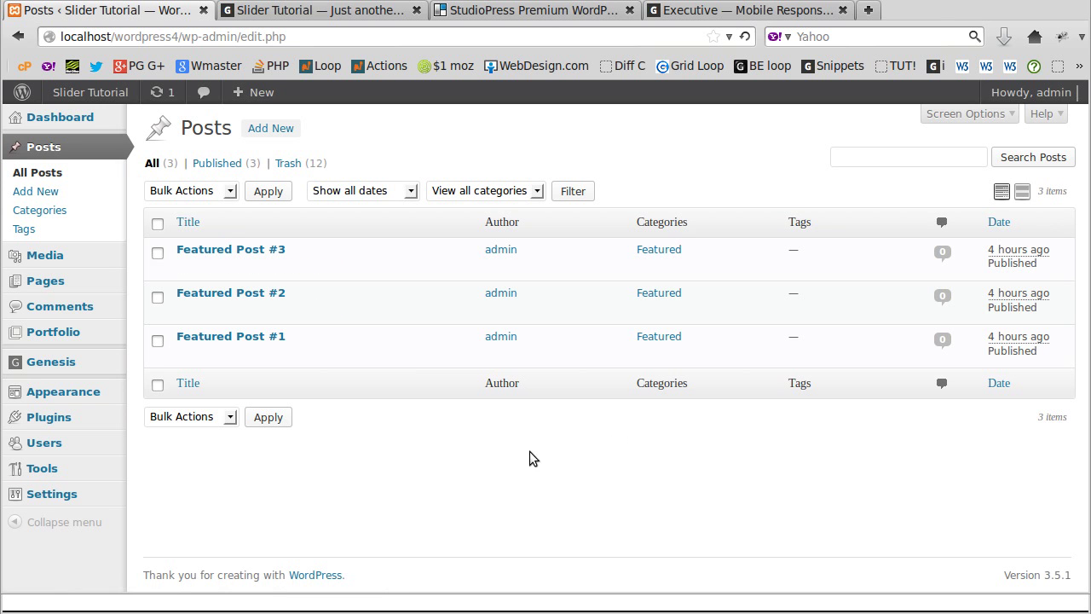
Step: In the Genesis slider settings, set the content type to post and the taxonomy term to Featured, and save
{"action": "mouse_move", "coordinate": [45, 362]}
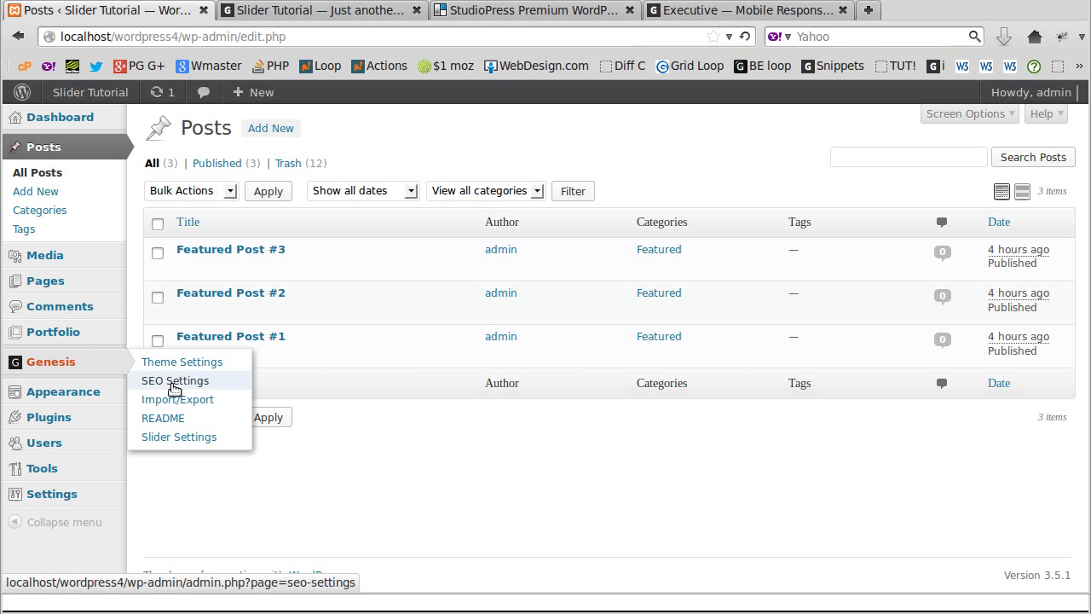
{"action": "left_click", "coordinate": [170, 438]}
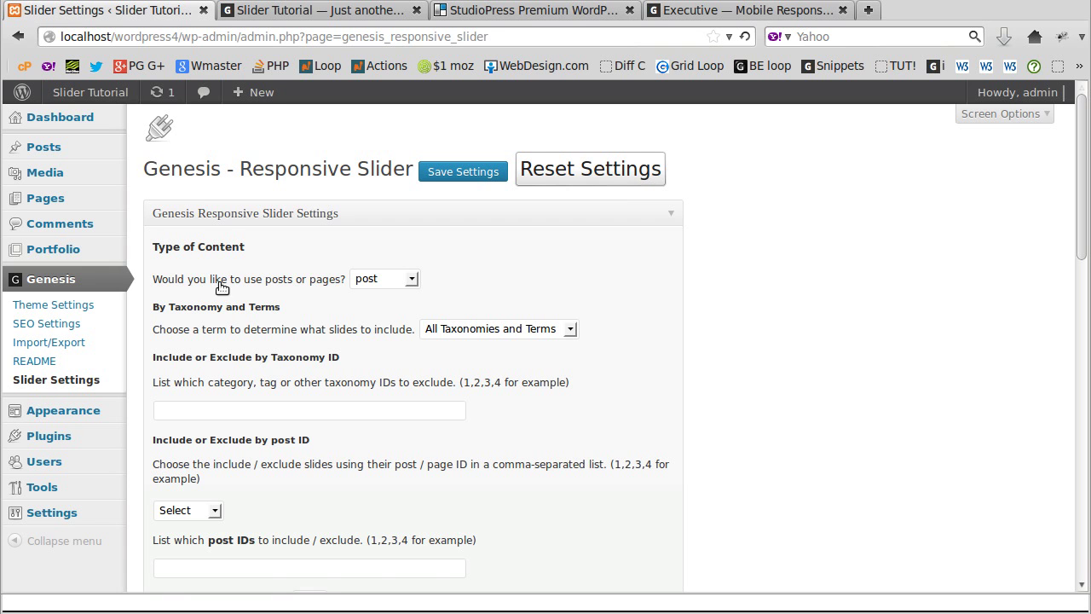
{"action": "left_click", "coordinate": [375, 281]}
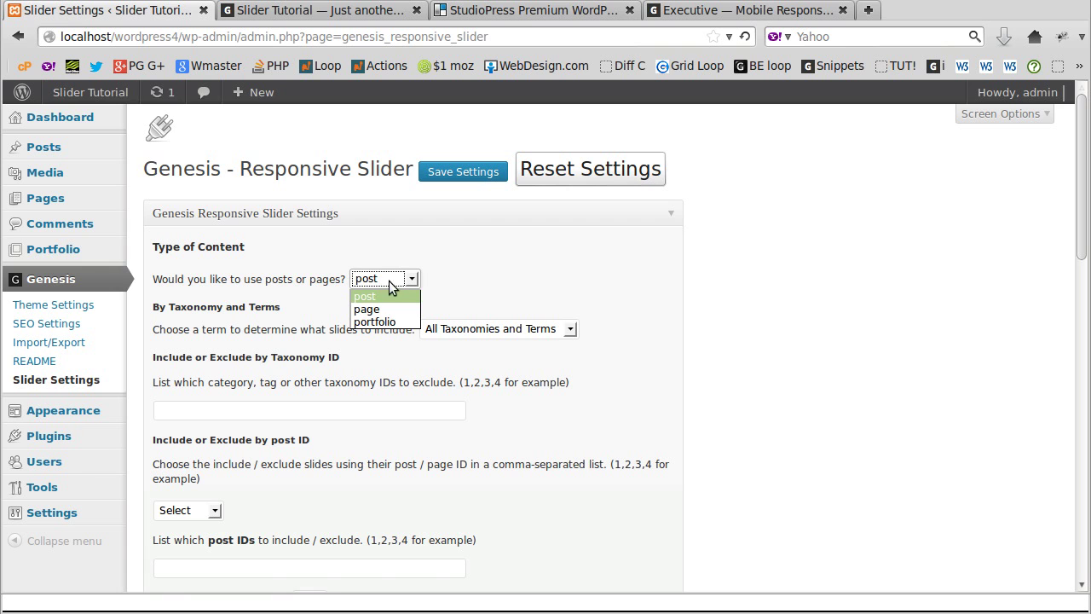
{"action": "left_click", "coordinate": [392, 297]}
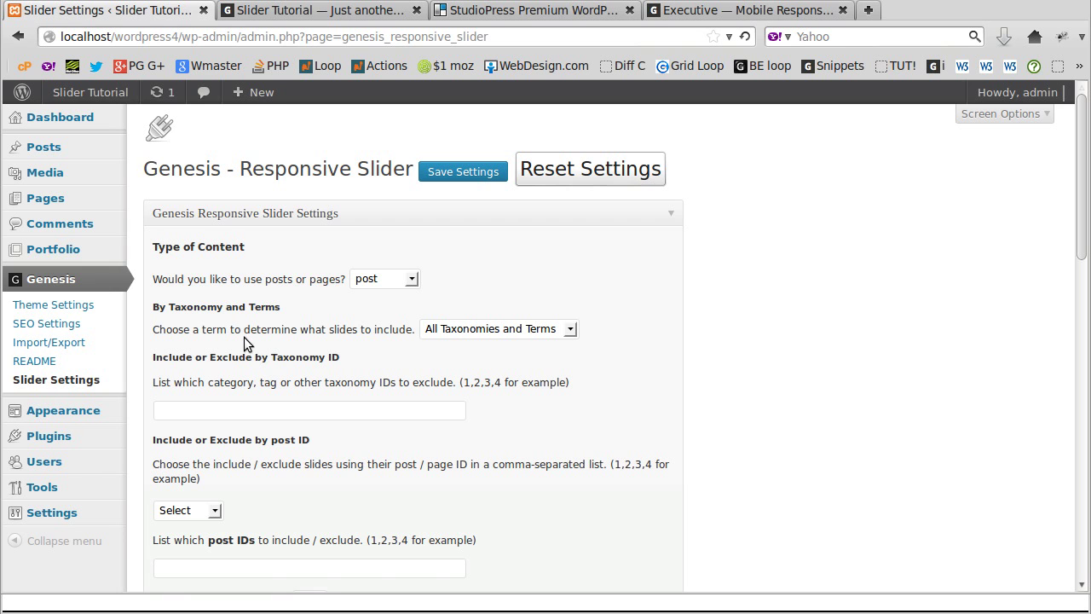
{"action": "left_click", "coordinate": [467, 330]}
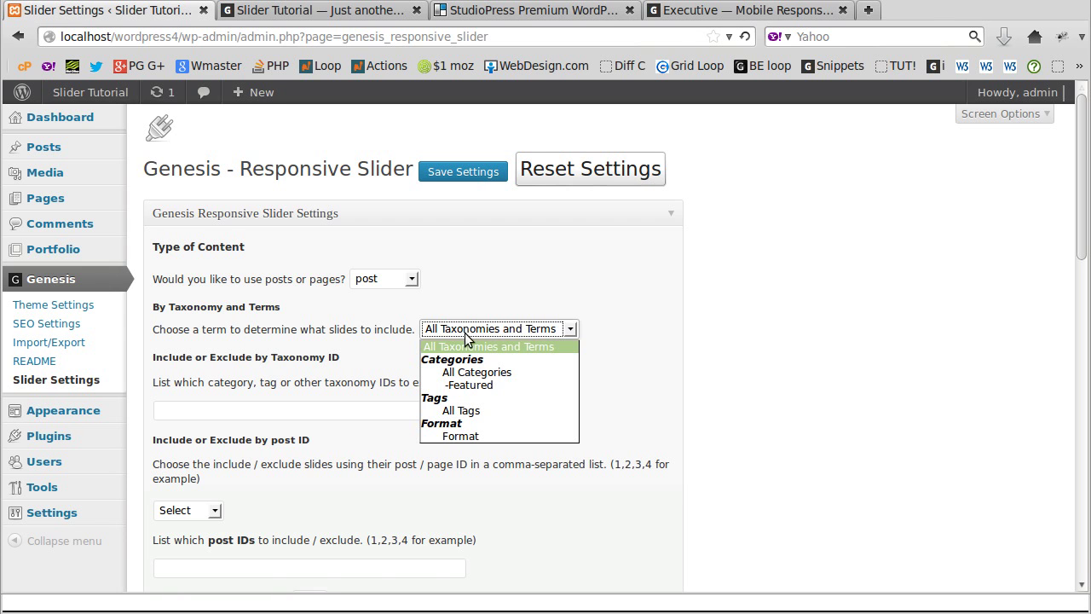
{"action": "left_click", "coordinate": [459, 387]}
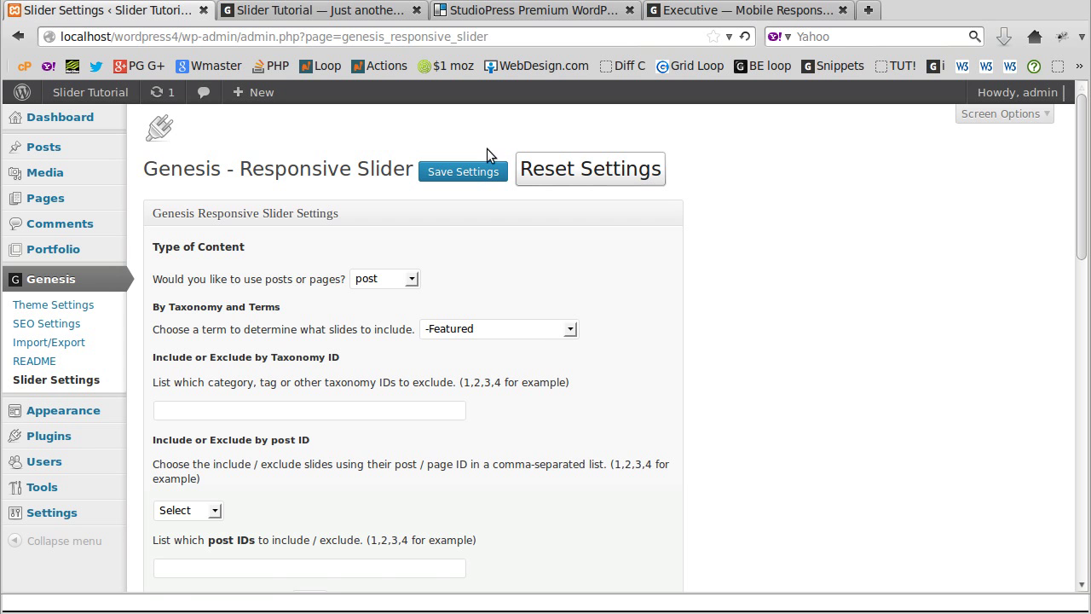
{"action": "left_click", "coordinate": [486, 177]}
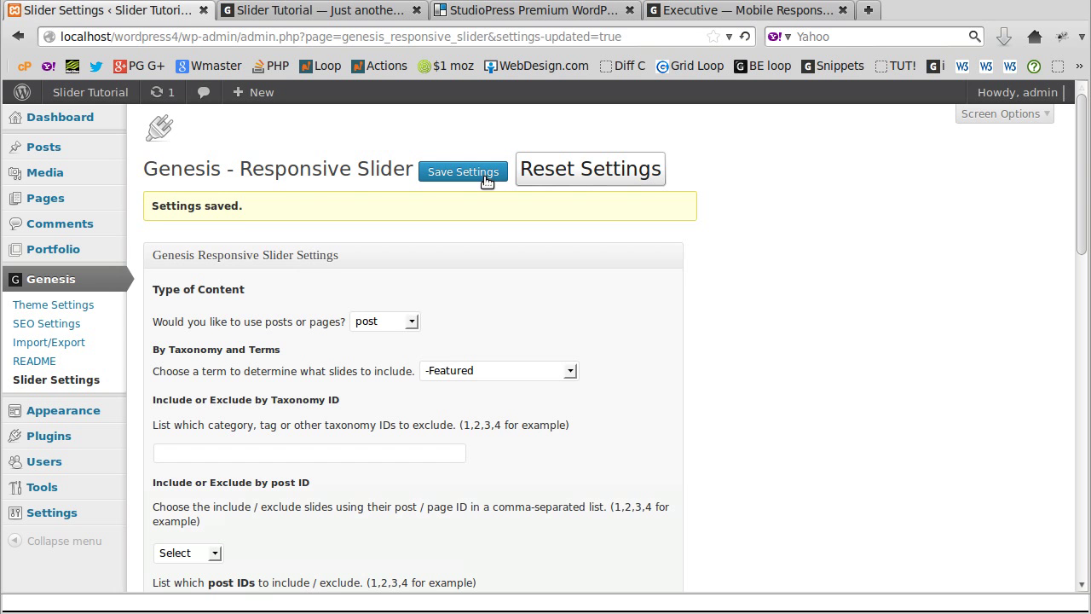
Step: Reload the Slider Tutorial home page to check for the slider, and return to the WordPress admin
{"action": "left_click", "coordinate": [375, 11]}
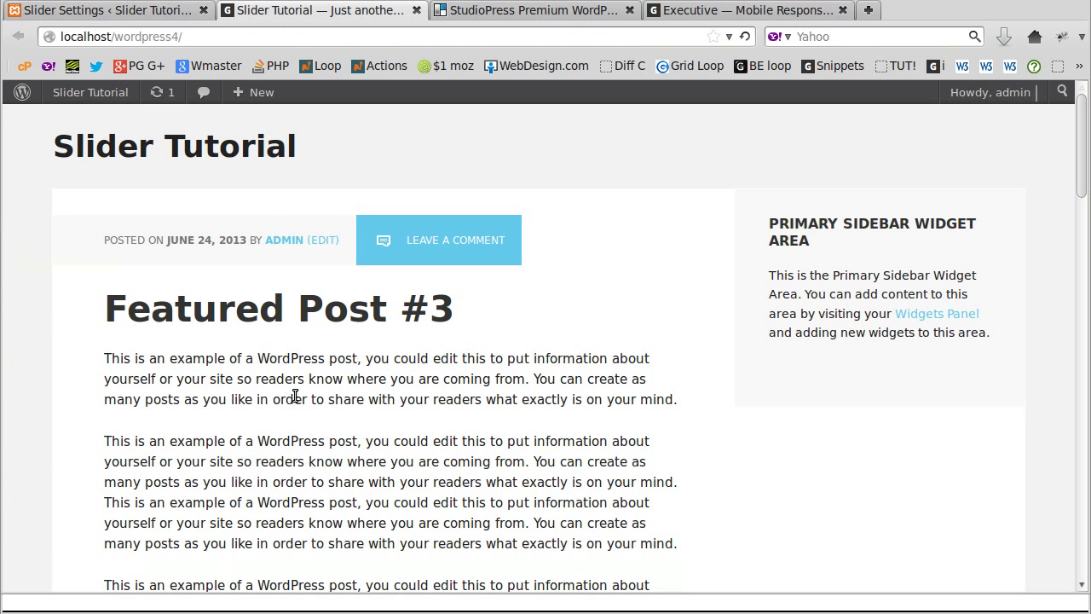
{"action": "left_click", "coordinate": [254, 155]}
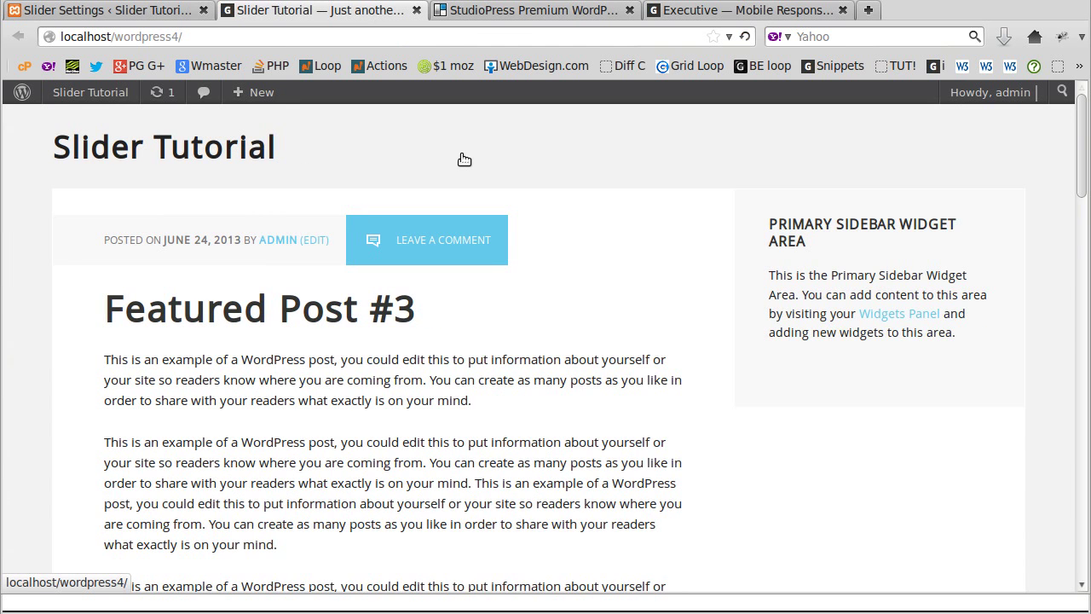
{"action": "left_click", "coordinate": [146, 12]}
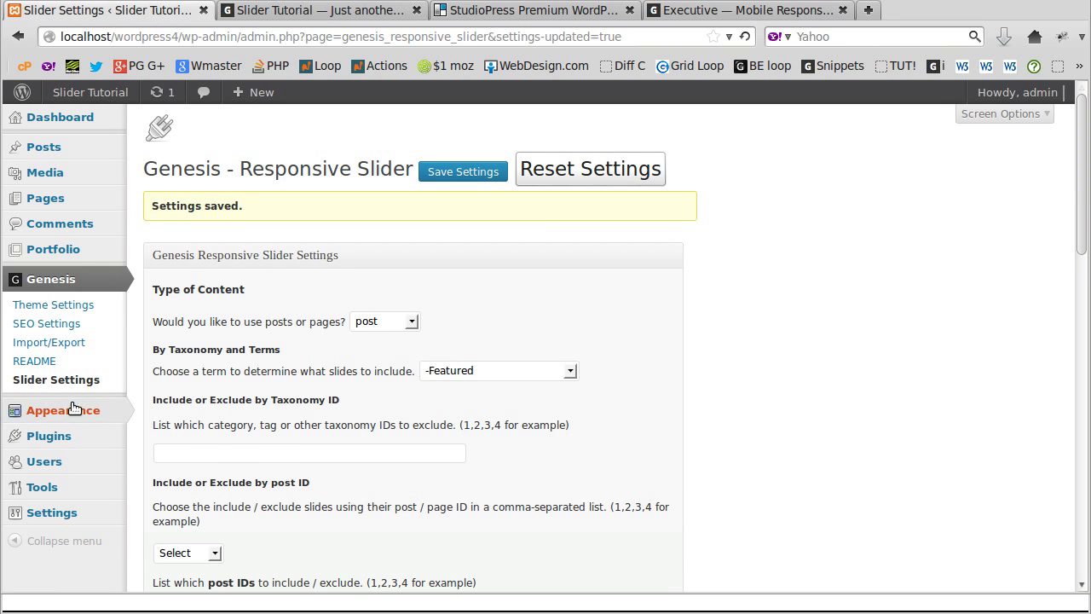
Step: Add the Genesis - Responsive Slider widget to the Home - Slider area, save it, and check the slider on the home page
{"action": "mouse_move", "coordinate": [73, 411]}
{"action": "left_click", "coordinate": [167, 430]}
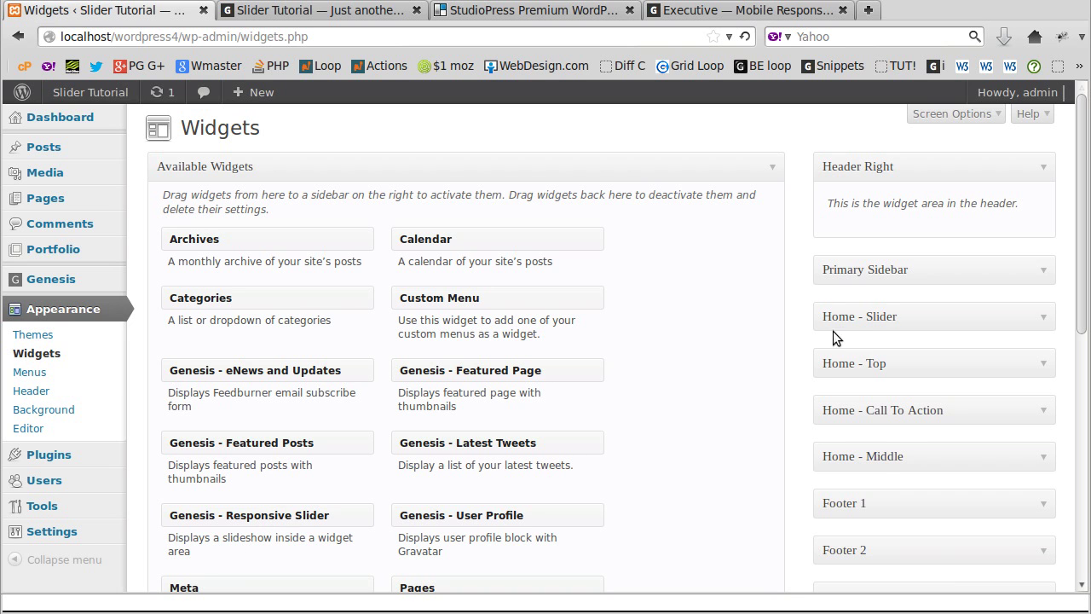
{"action": "left_click", "coordinate": [859, 316]}
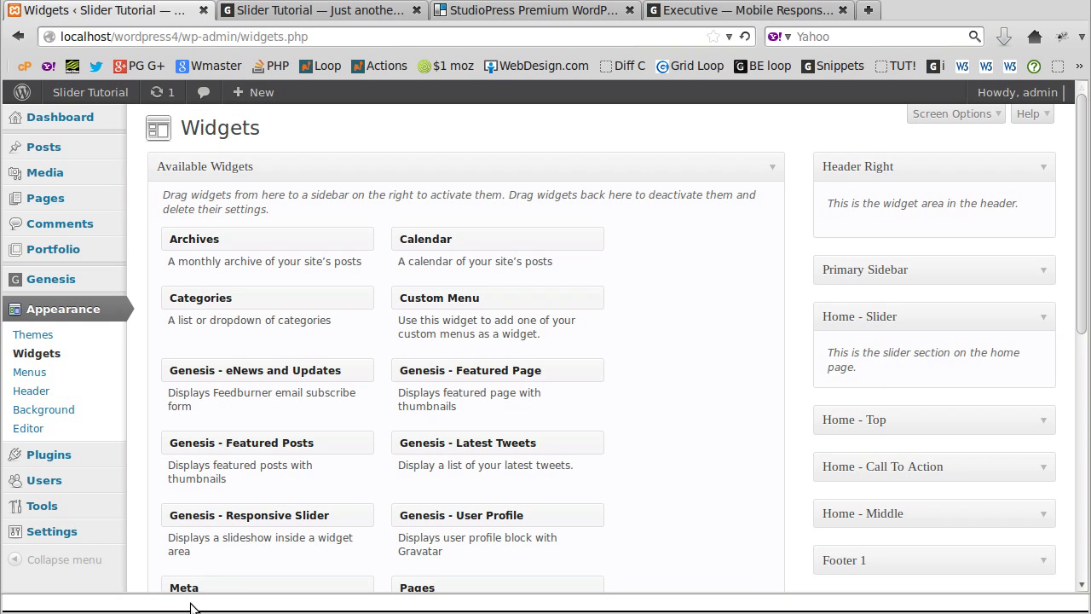
{"action": "left_click_drag", "start_coordinate": [216, 515], "coordinate": [876, 361]}
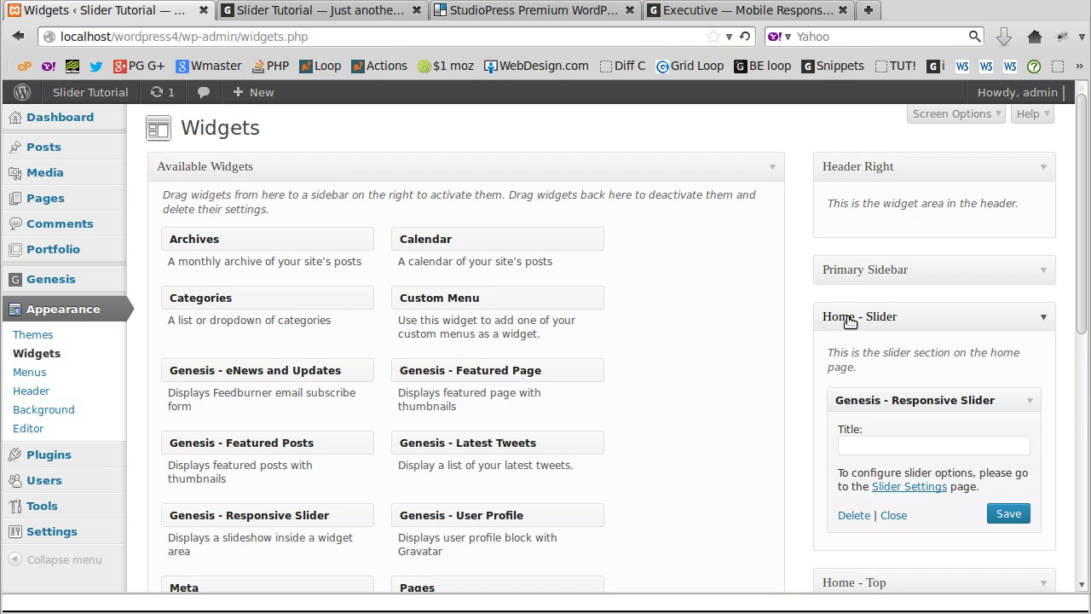
{"action": "left_click", "coordinate": [1004, 513]}
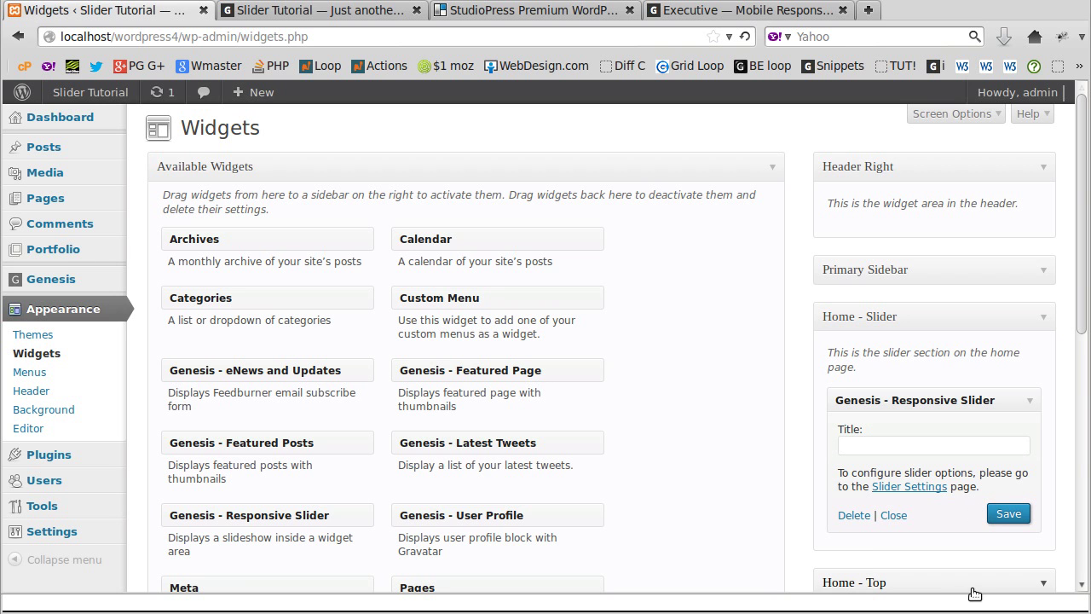
{"action": "left_click", "coordinate": [350, 17]}
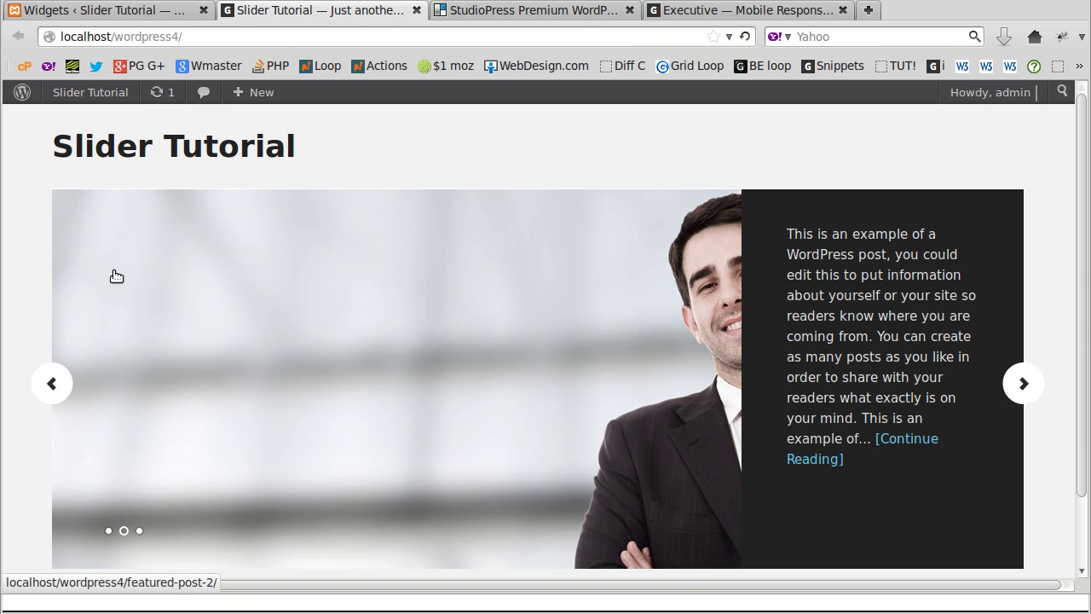
Step: Set the slider's horizontal excerpt location to Left, save the slider settings, and reload the home page to check the change
{"action": "left_click", "coordinate": [66, 15]}
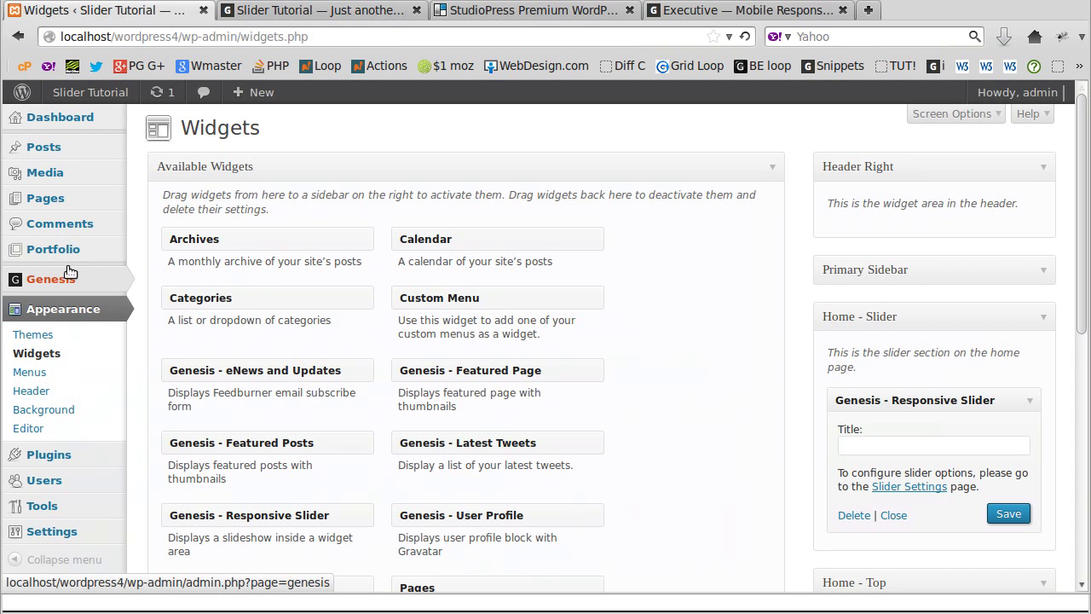
{"action": "mouse_move", "coordinate": [68, 276]}
{"action": "left_click", "coordinate": [159, 354]}
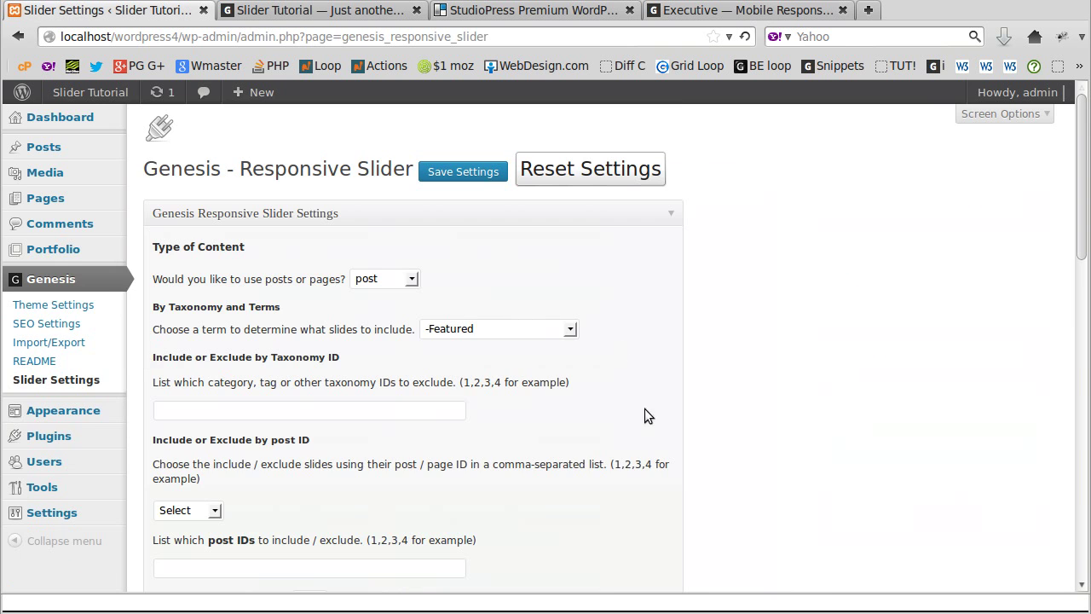
{"action": "scroll", "coordinate": [650, 432], "scroll_direction": "down", "scroll_amount": 12}
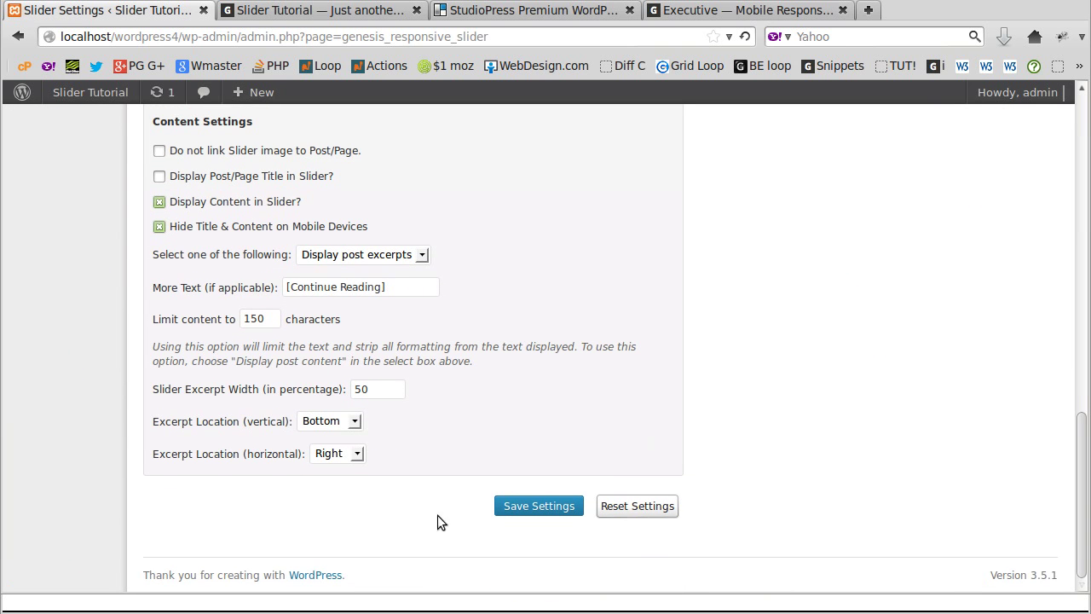
{"action": "left_click", "coordinate": [328, 454]}
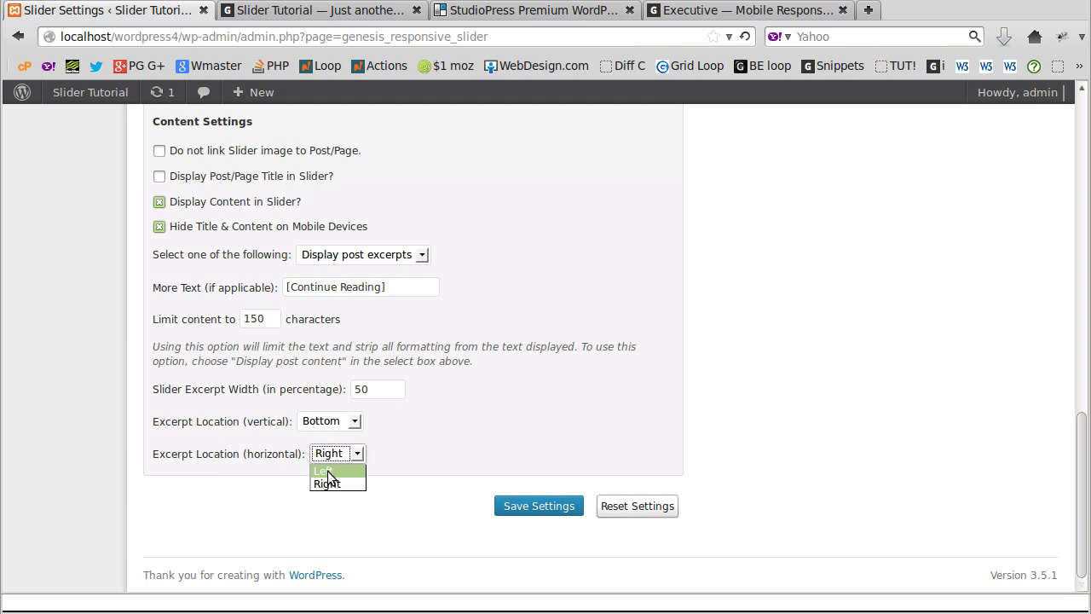
{"action": "left_click", "coordinate": [511, 506]}
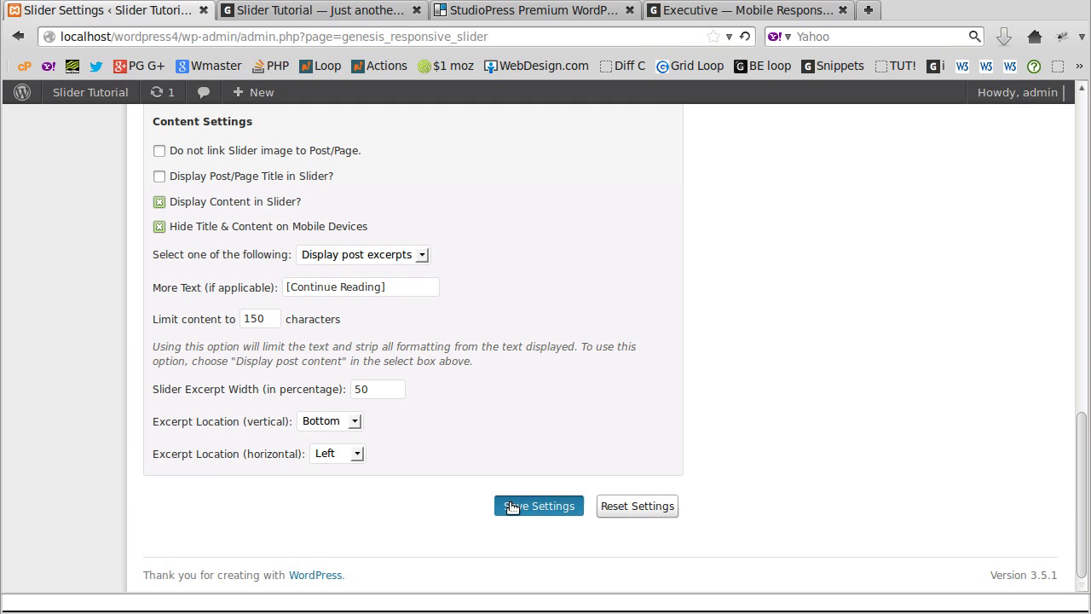
{"action": "left_click", "coordinate": [334, 12]}
{"action": "left_click", "coordinate": [745, 37]}
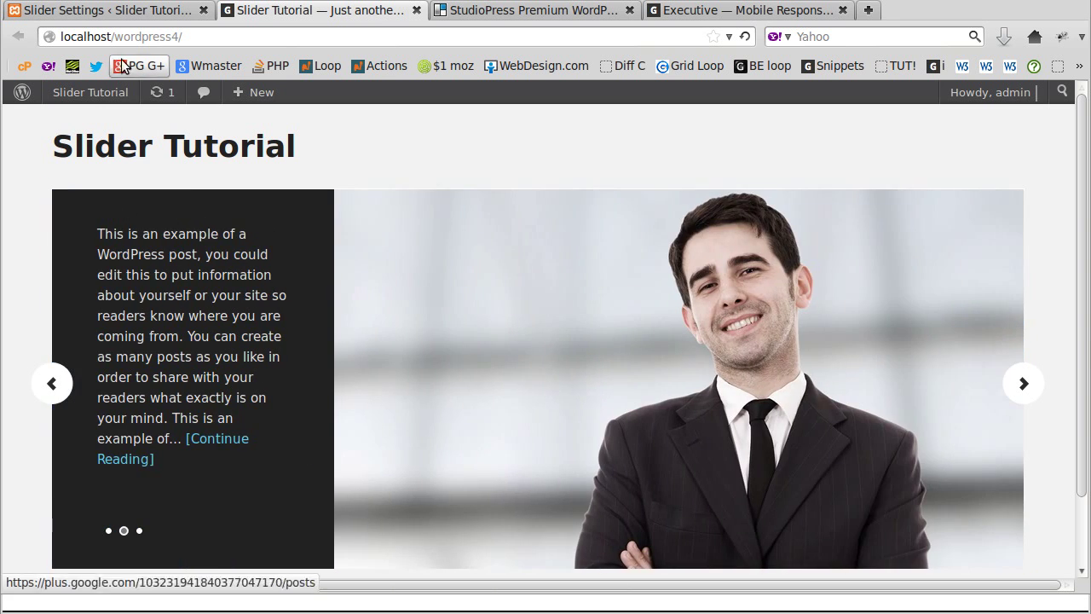
Step: Enable displaying the post/page title in the slider, save the settings, and reload the home page to check the slides
{"action": "left_click", "coordinate": [139, 16]}
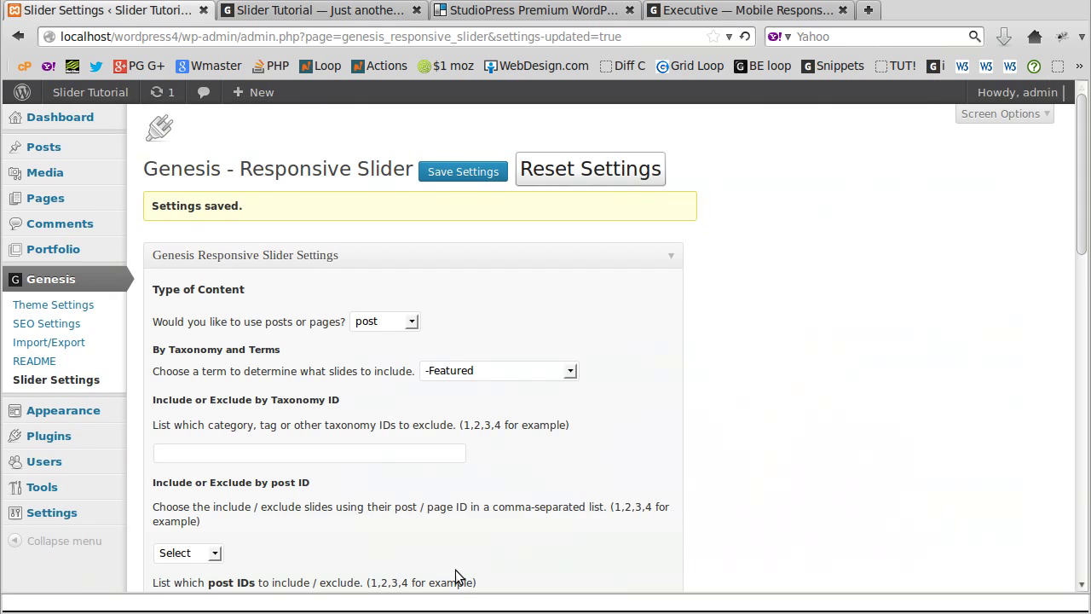
{"action": "scroll", "coordinate": [457, 439], "scroll_direction": "down", "scroll_amount": 15}
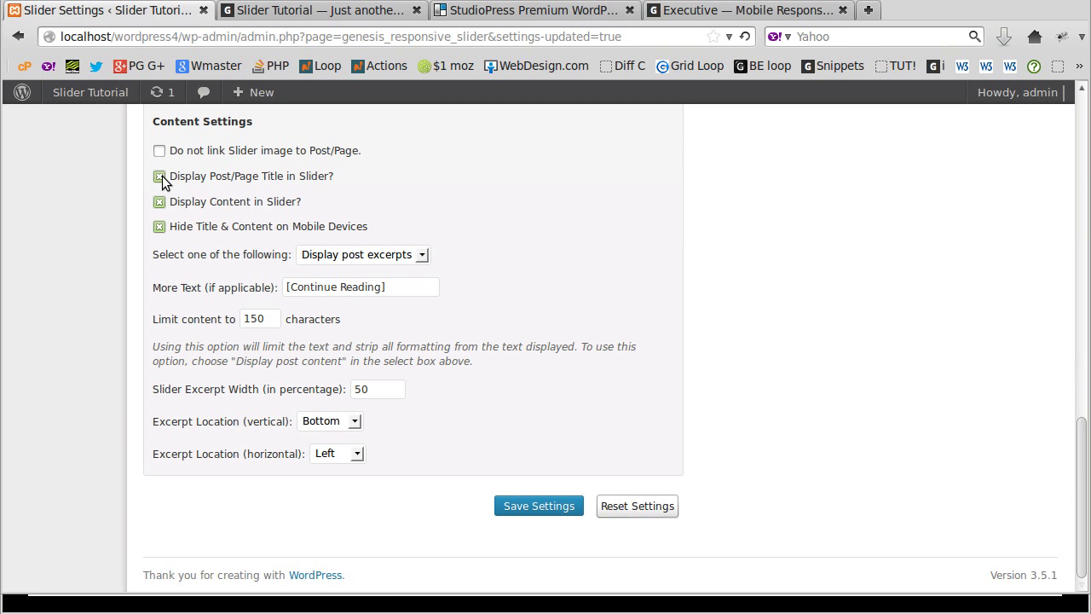
{"action": "left_click", "coordinate": [545, 505]}
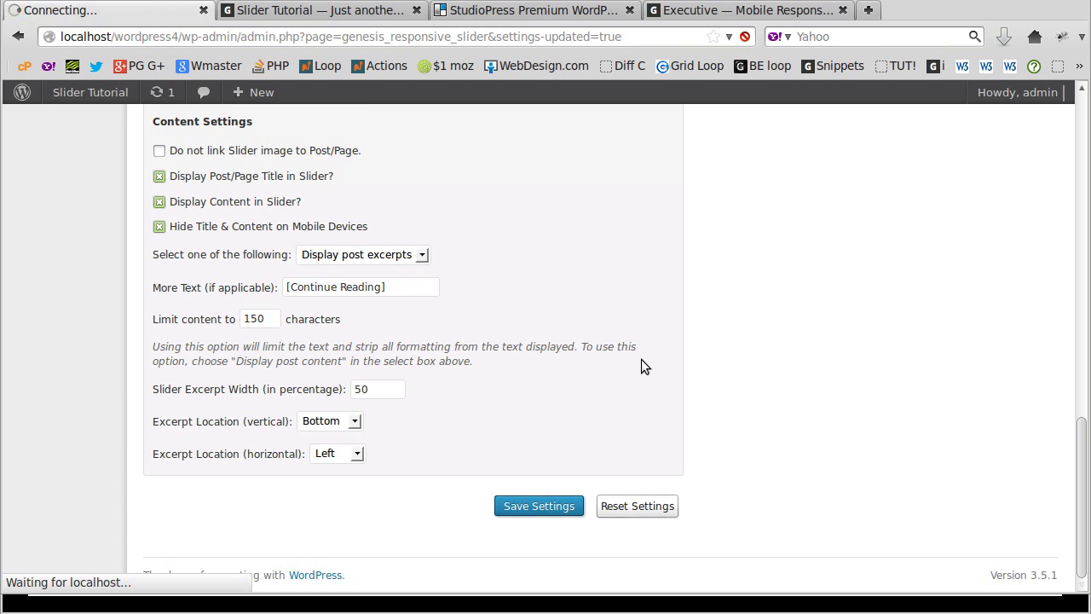
{"action": "left_click", "coordinate": [358, 13]}
{"action": "left_click", "coordinate": [745, 37]}
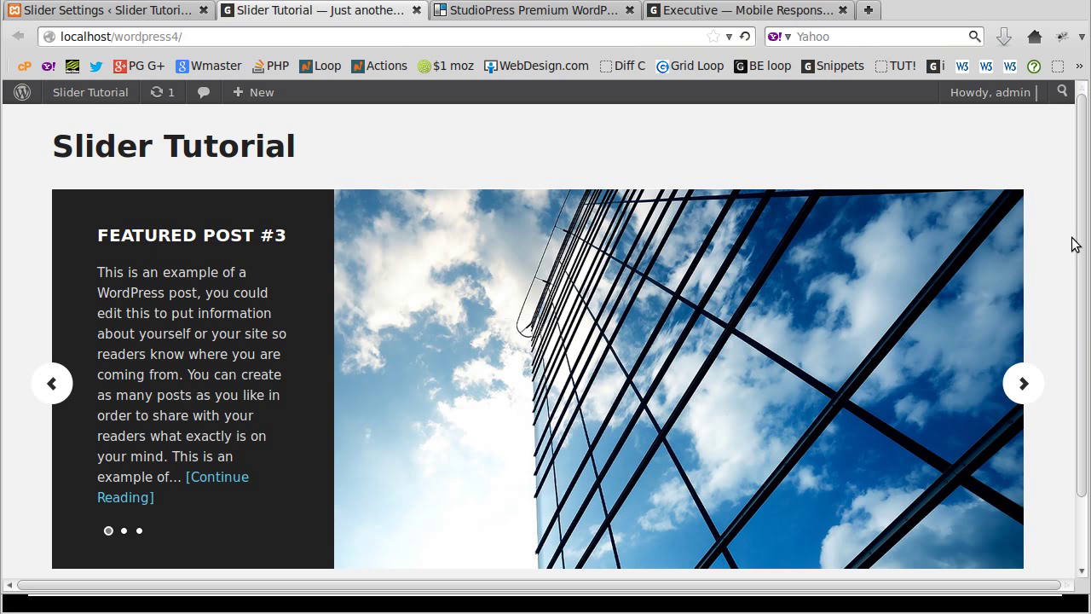